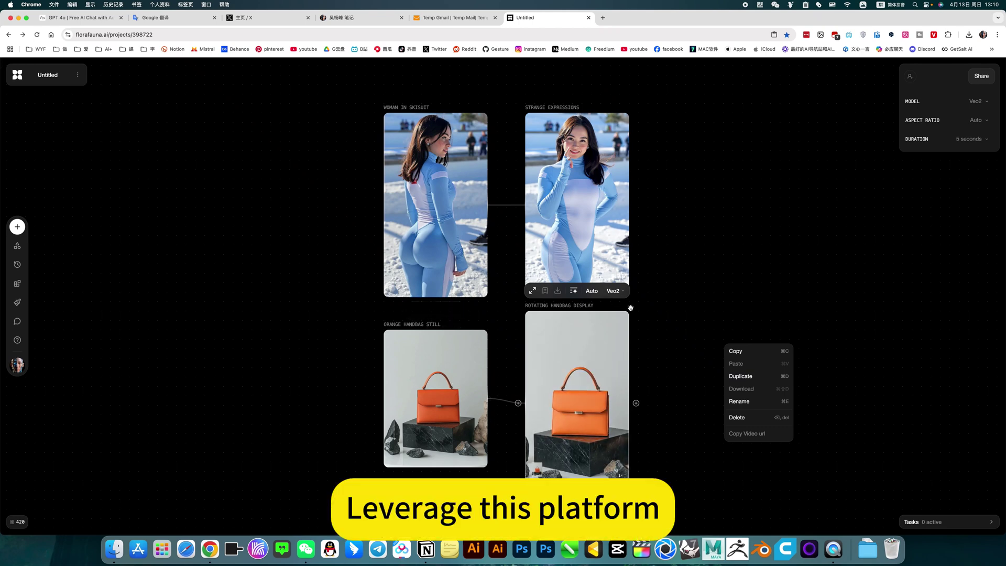
Review the video generation models offered for the rotating handbag display block without changing its current model.
{"action": "left_click", "coordinate": [591, 323]}
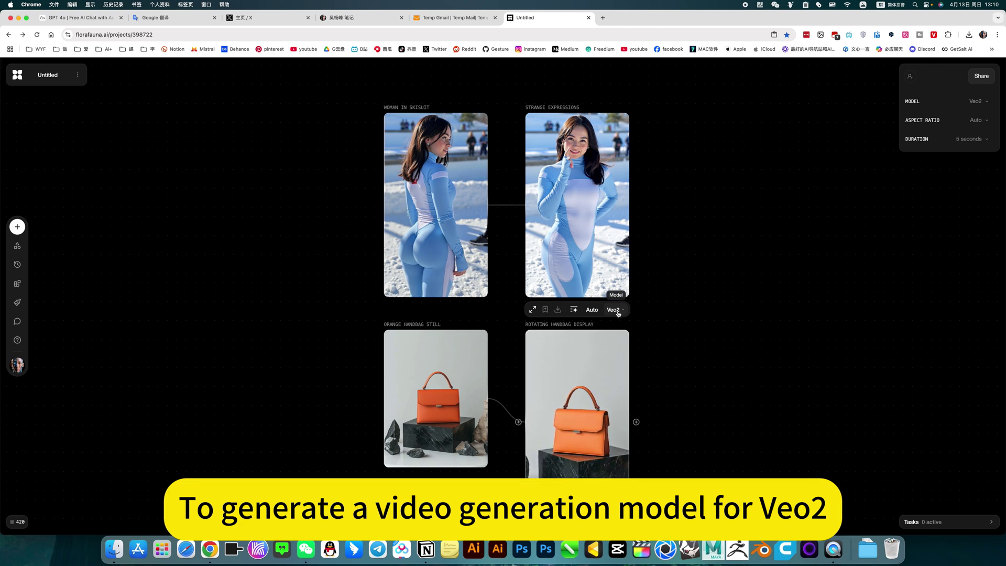
{"action": "left_click", "coordinate": [617, 312]}
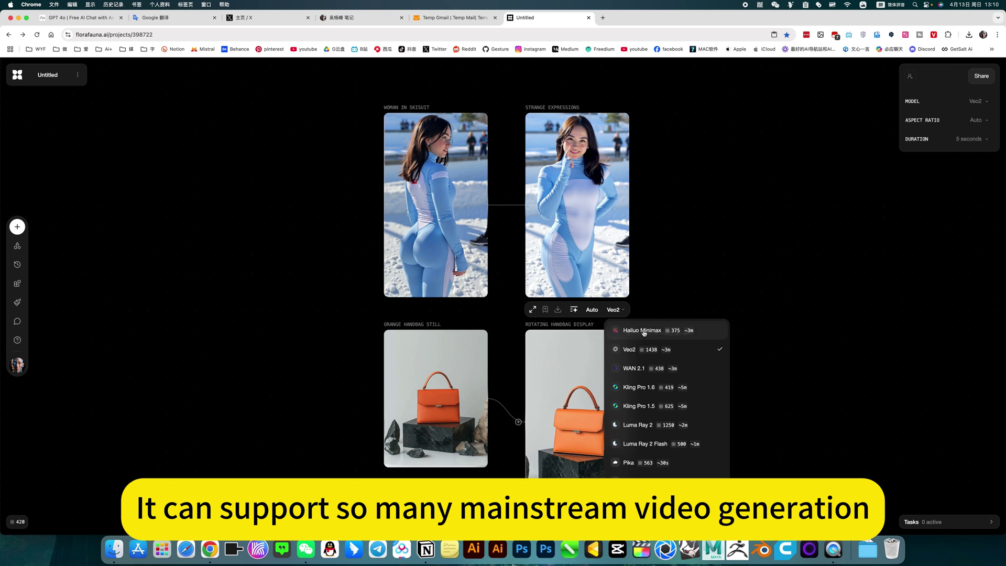
{"action": "left_click", "coordinate": [684, 275]}
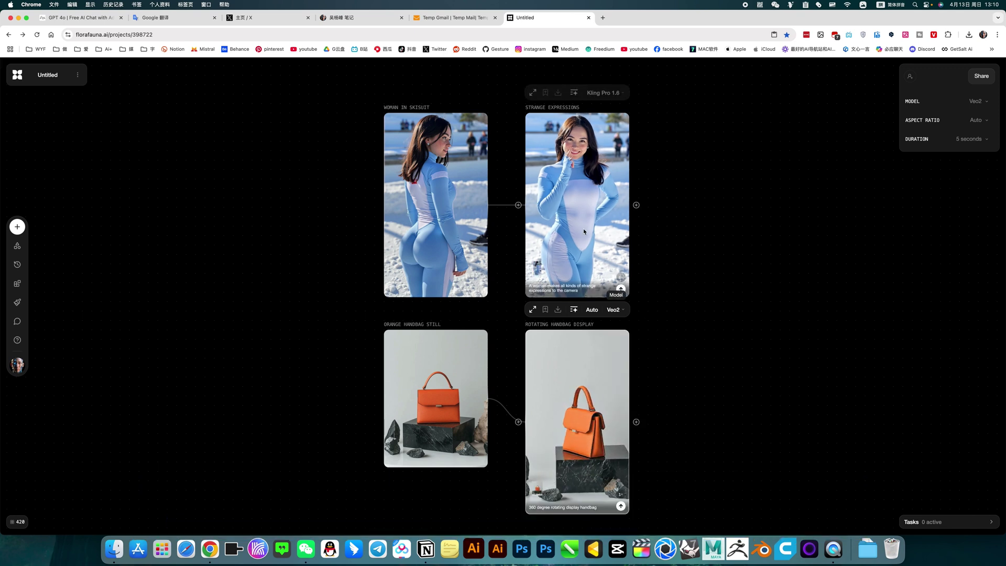
{"action": "scroll", "coordinate": [624, 188], "scroll_direction": "up", "scroll_amount": 3}
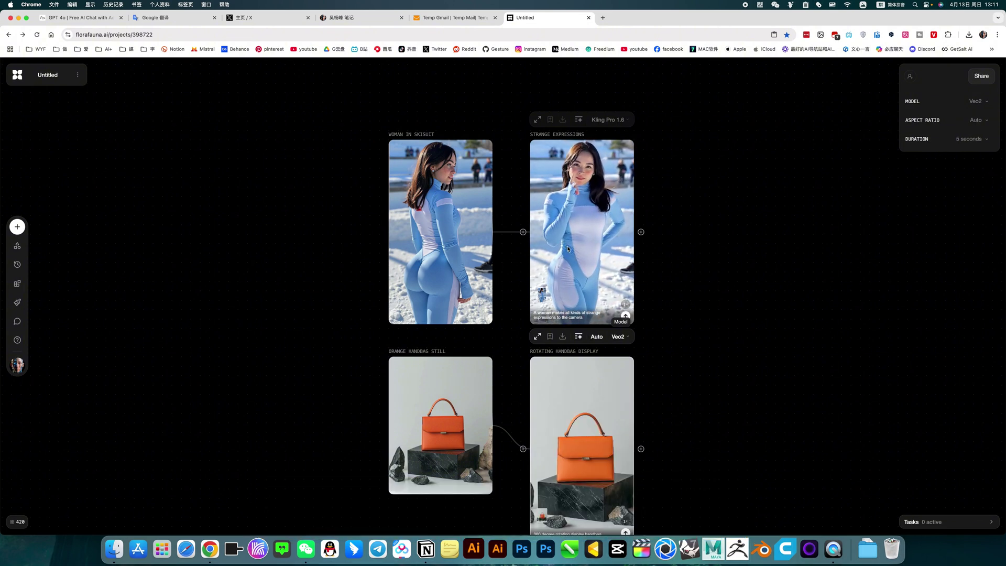
{"action": "left_click_drag", "start_coordinate": [680, 370], "coordinate": [686, 254]}
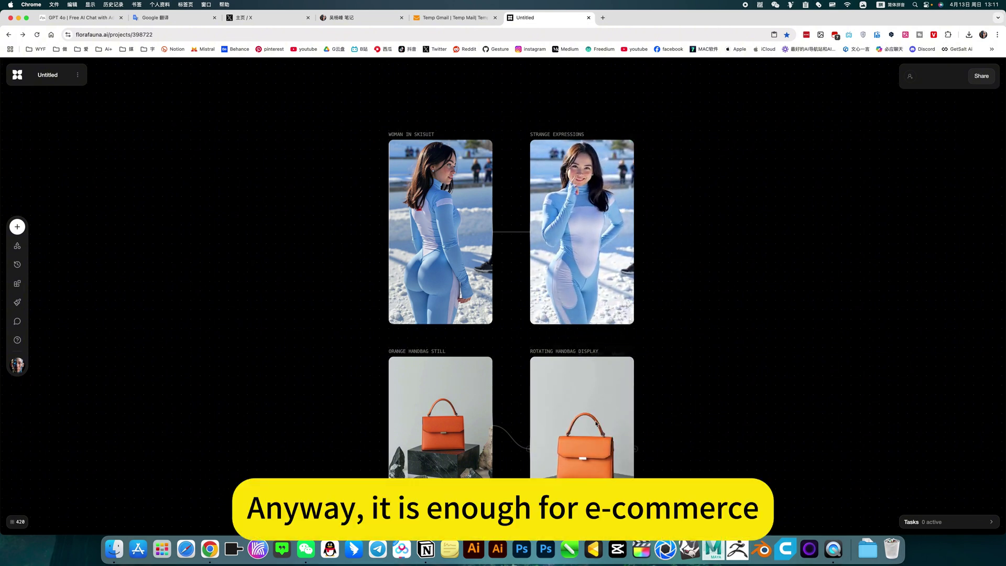
{"action": "scroll", "coordinate": [597, 424], "scroll_direction": "down", "scroll_amount": 2}
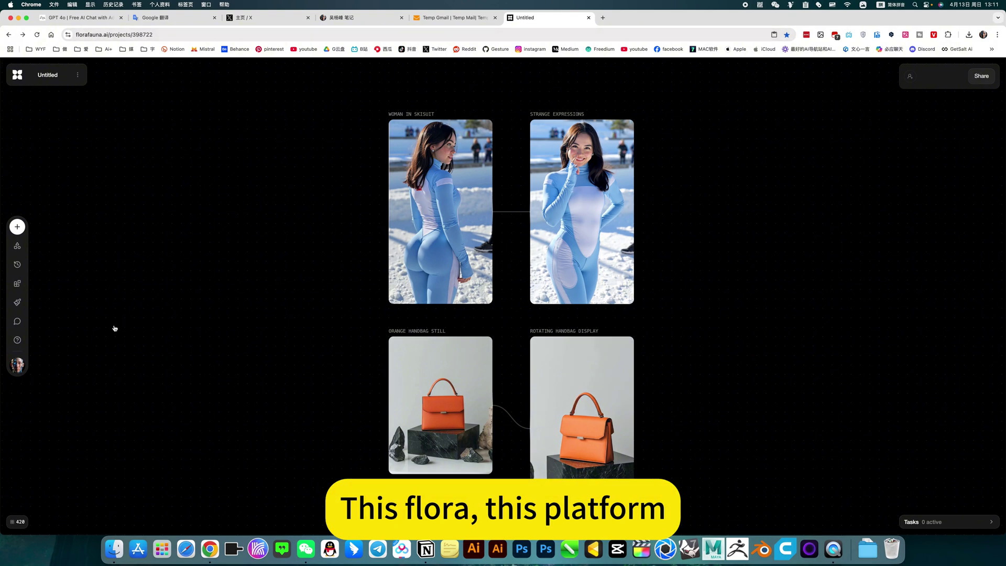
Check the account's credits and billing details, and look at the MailTicking temporary email page.
{"action": "left_click", "coordinate": [288, 255]}
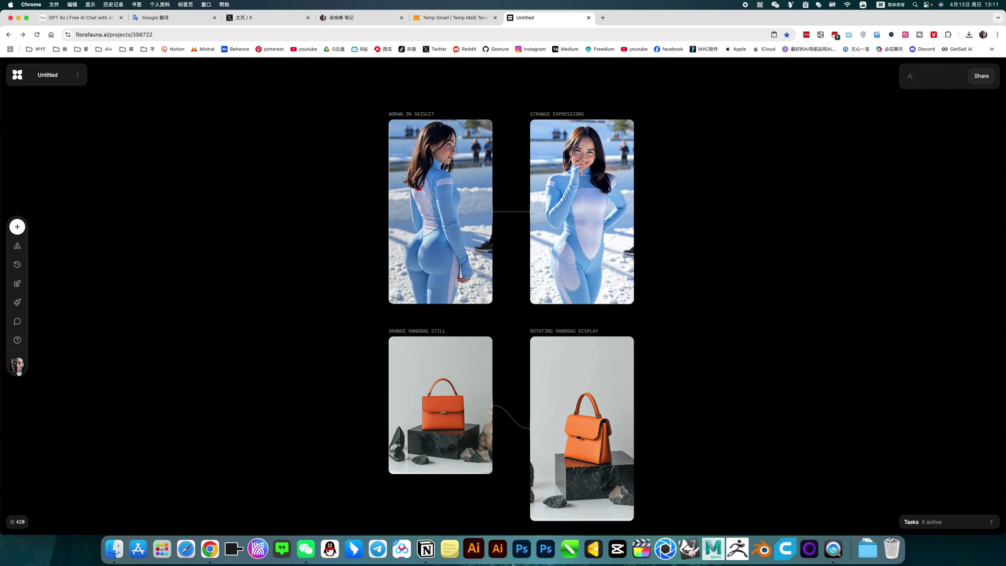
{"action": "left_click", "coordinate": [18, 522]}
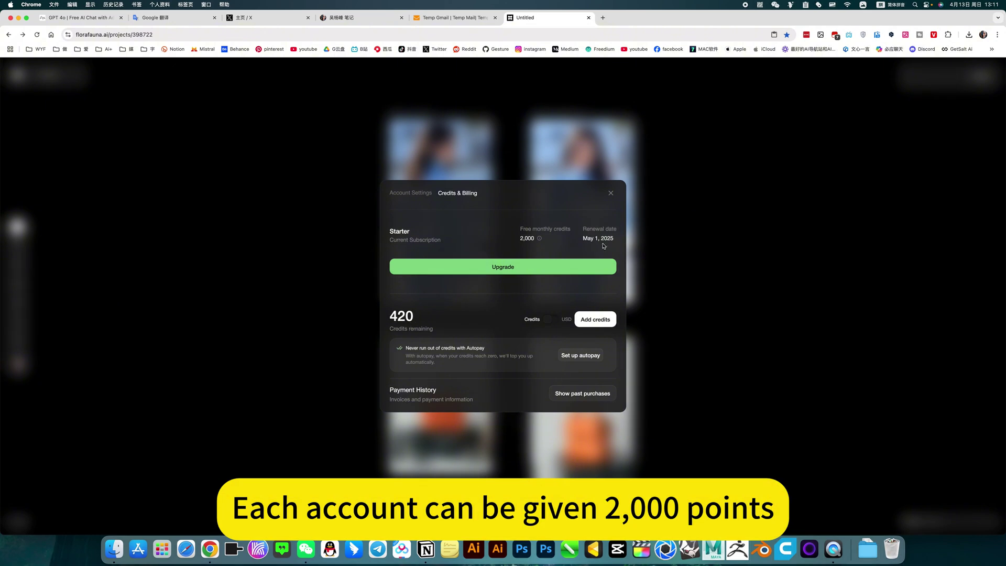
{"action": "left_click", "coordinate": [611, 193]}
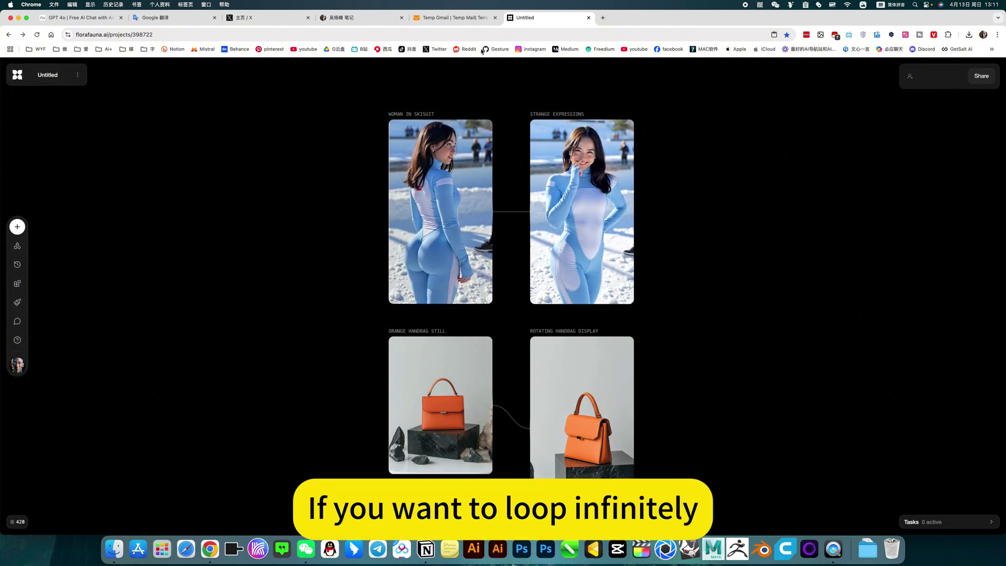
{"action": "left_click", "coordinate": [457, 21]}
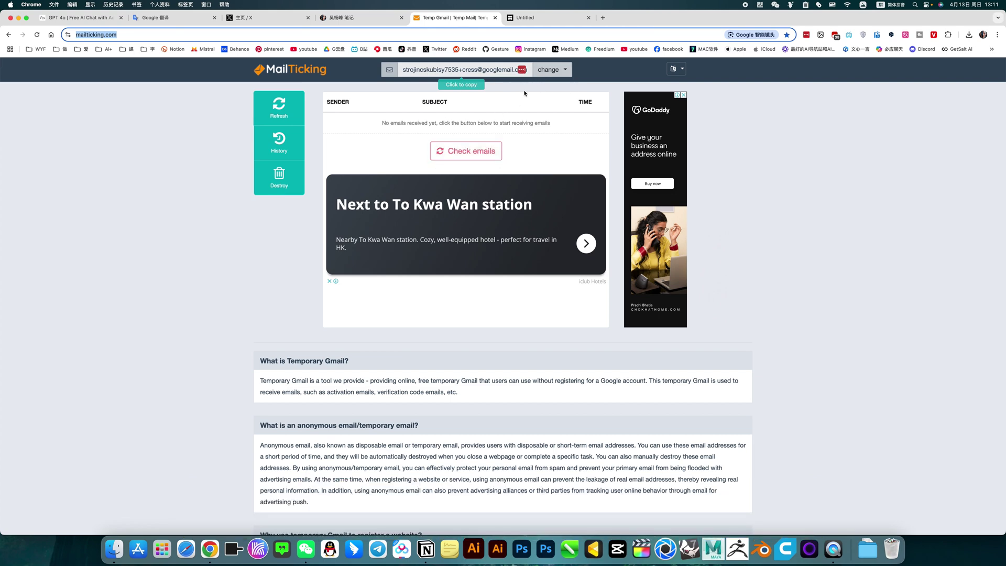
{"action": "left_click", "coordinate": [522, 18]}
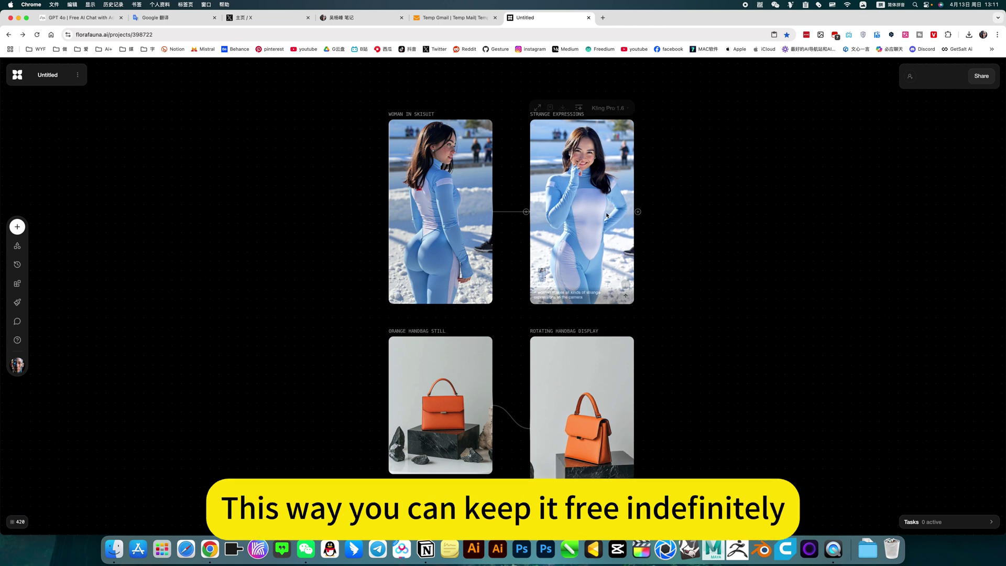
Add an Image block on the empty canvas beside the woman's video and review its available image models.
{"action": "double_click", "coordinate": [704, 261]}
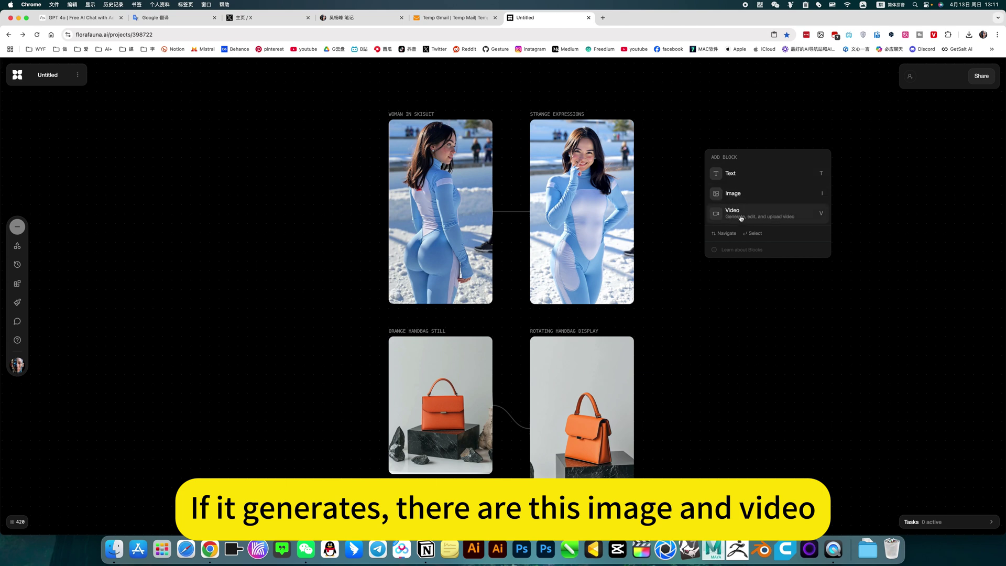
{"action": "left_click", "coordinate": [739, 193]}
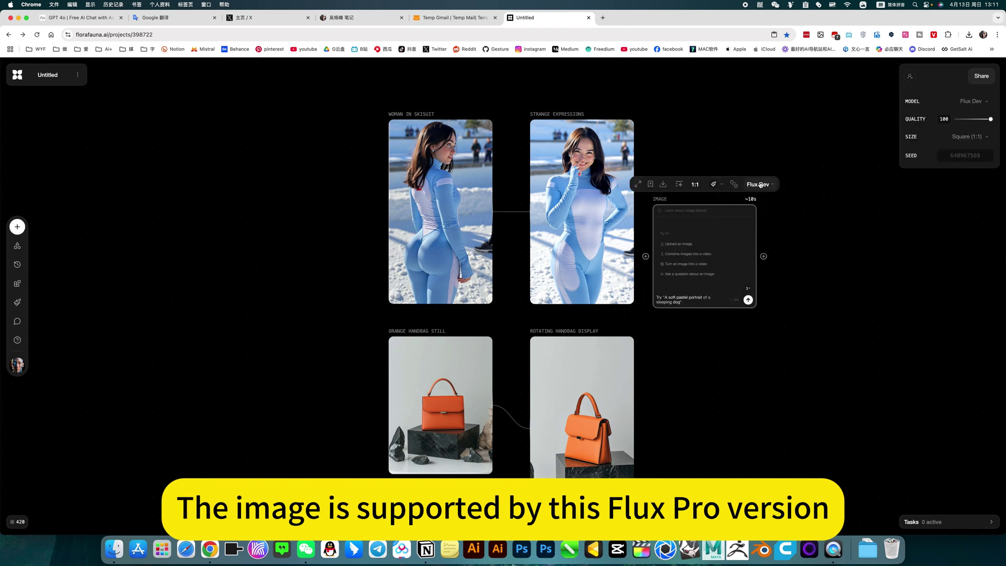
{"action": "left_click", "coordinate": [761, 185]}
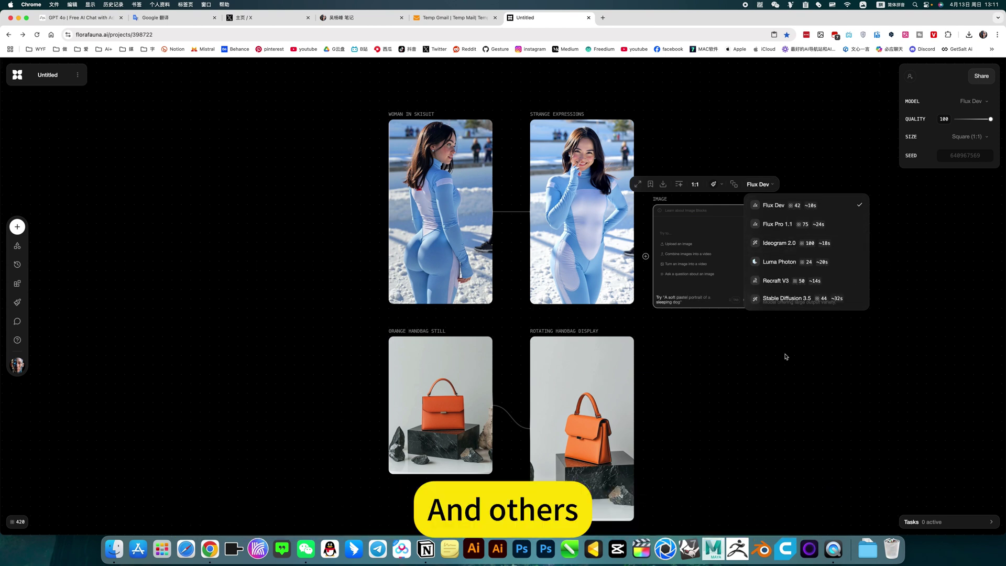
{"action": "left_click", "coordinate": [760, 362]}
Add a Video block on the empty canvas and move it below the new Image block.
{"action": "double_click", "coordinate": [755, 129]}
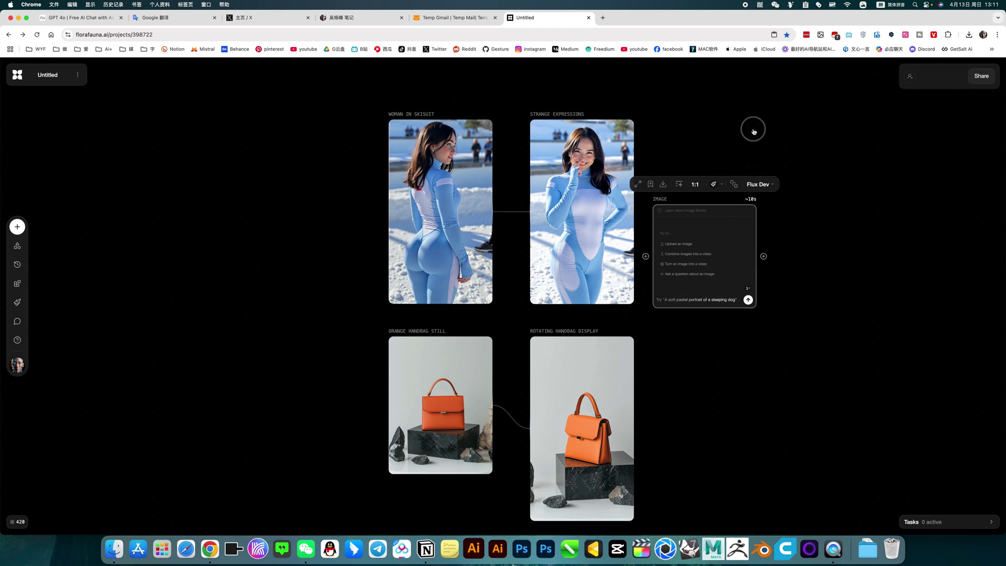
{"action": "left_click", "coordinate": [784, 122]}
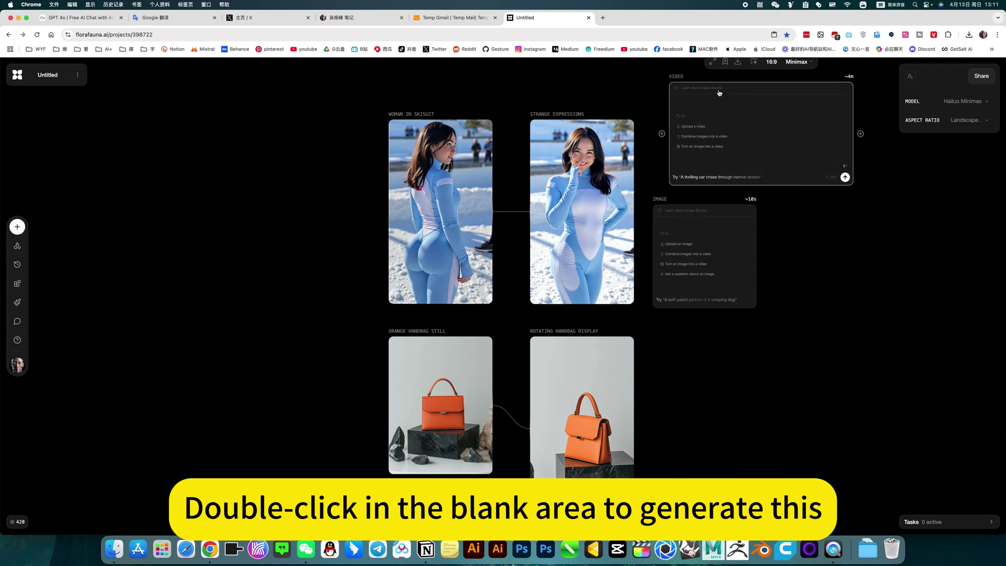
{"action": "left_click_drag", "start_coordinate": [740, 92], "coordinate": [741, 353]}
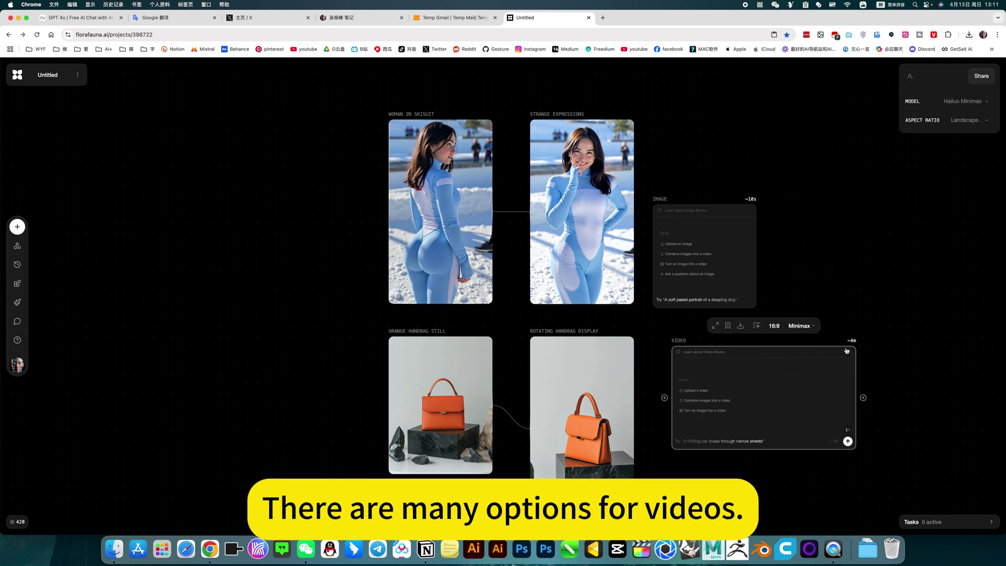
Review the models available for the new Video block and move the block farther from the handbag video.
{"action": "left_click", "coordinate": [812, 327]}
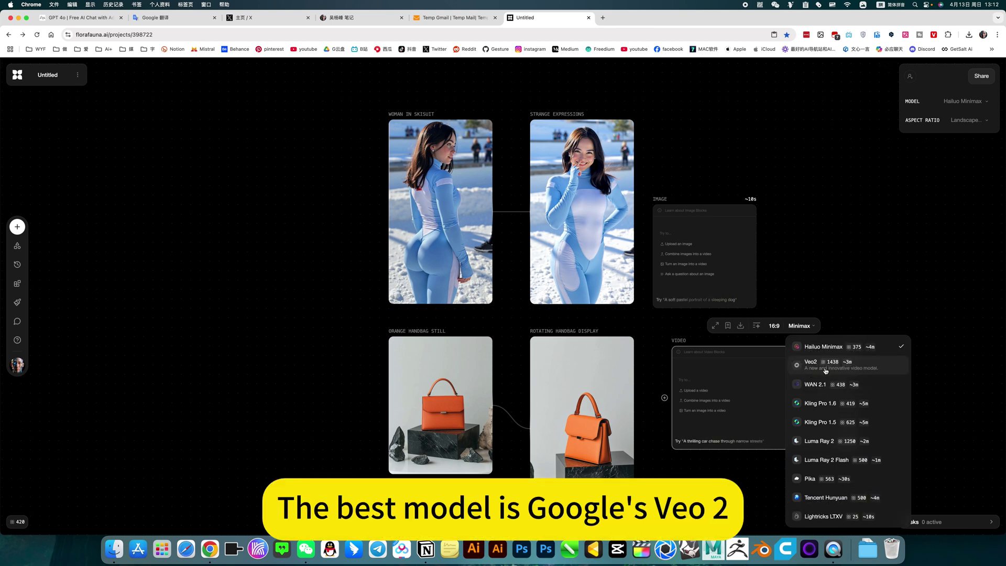
{"action": "left_click", "coordinate": [849, 309]}
{"action": "left_click_drag", "start_coordinate": [769, 356], "coordinate": [844, 345]}
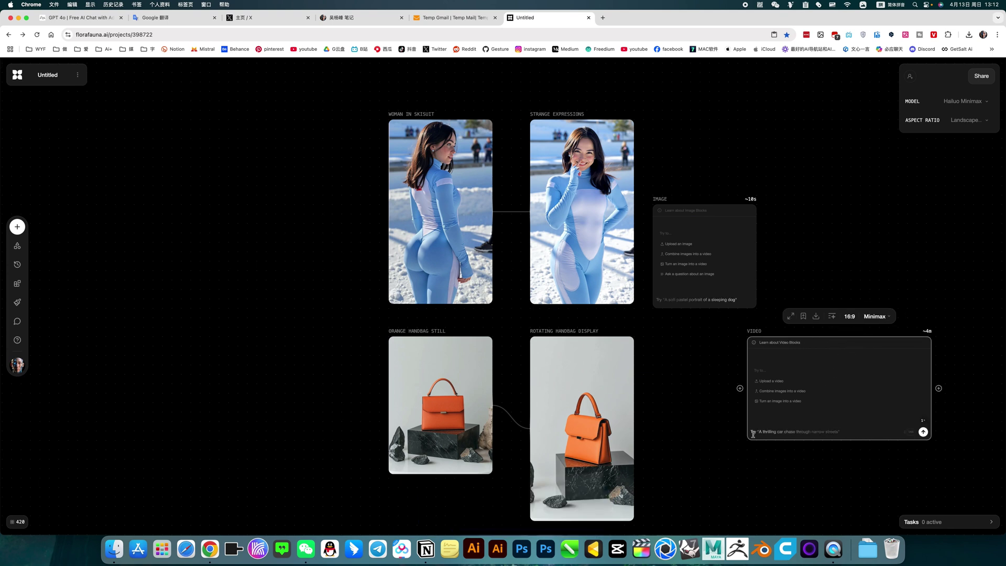
Set the new Video block's model to Veo2 and shift the block slightly farther from the handbag video.
{"action": "left_click", "coordinate": [589, 415]}
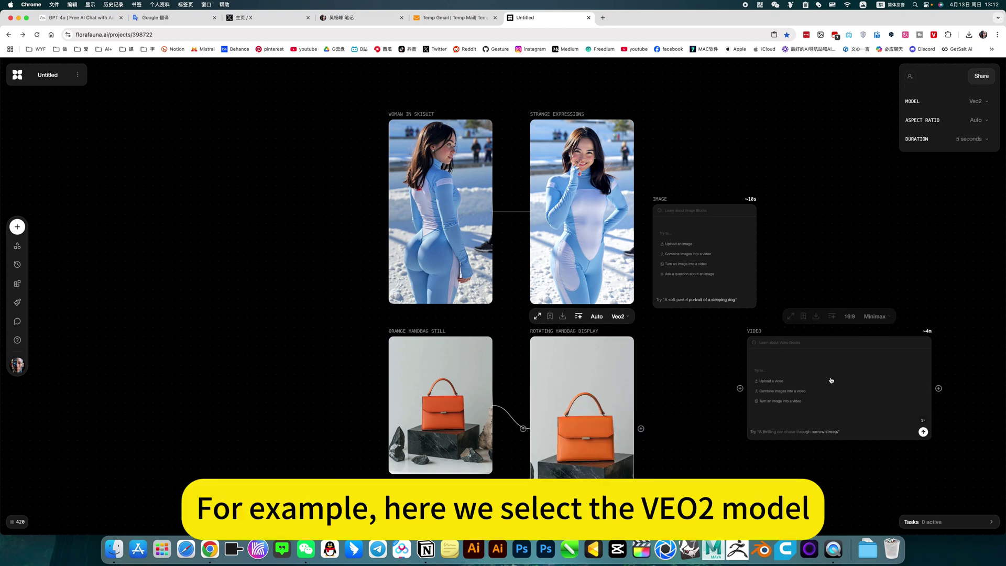
{"action": "left_click", "coordinate": [870, 319]}
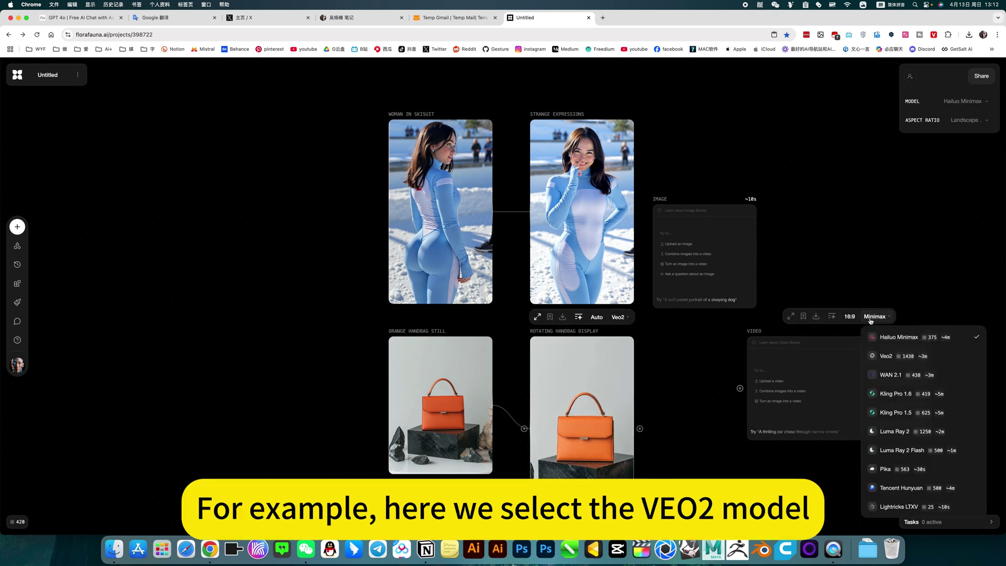
{"action": "left_click", "coordinate": [890, 357]}
{"action": "left_click_drag", "start_coordinate": [868, 347], "coordinate": [897, 337]}
Attach a new Image block to the Video block's input, upload a portrait photo into it, and place it between the handbag video and Video block.
{"action": "left_click_drag", "start_coordinate": [768, 379], "coordinate": [719, 392]}
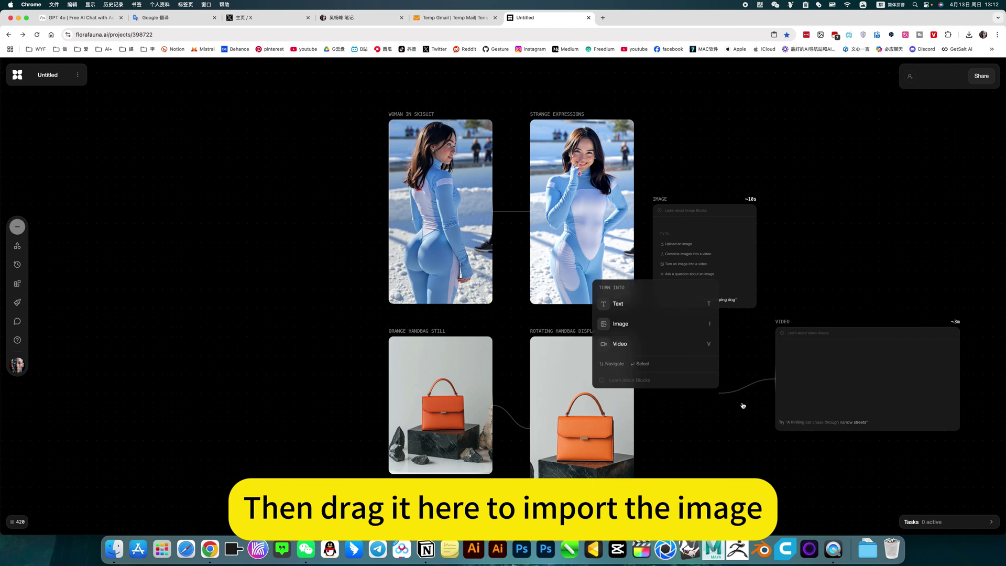
{"action": "left_click", "coordinate": [641, 325]}
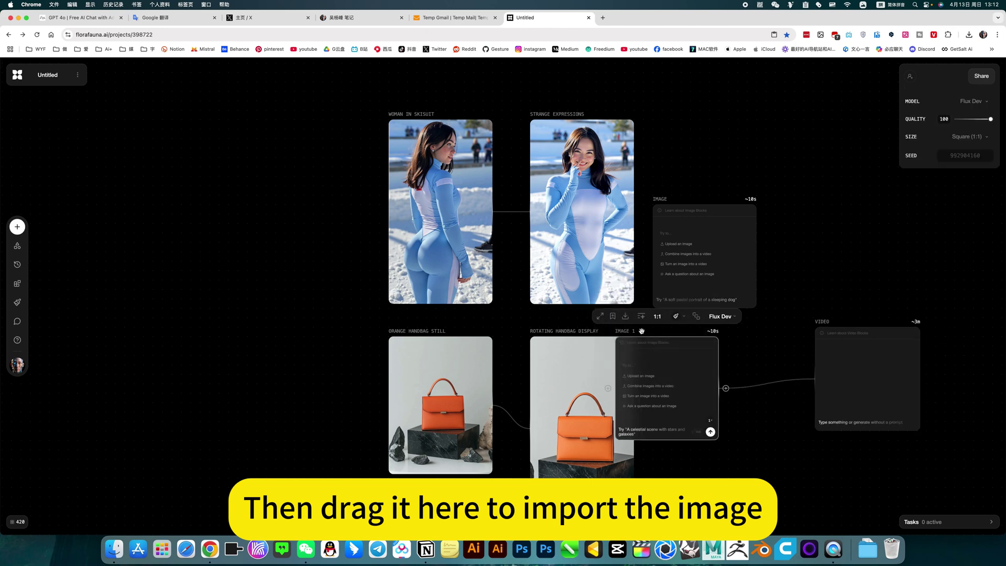
{"action": "left_click", "coordinate": [645, 376]}
{"action": "double_click", "coordinate": [665, 325]}
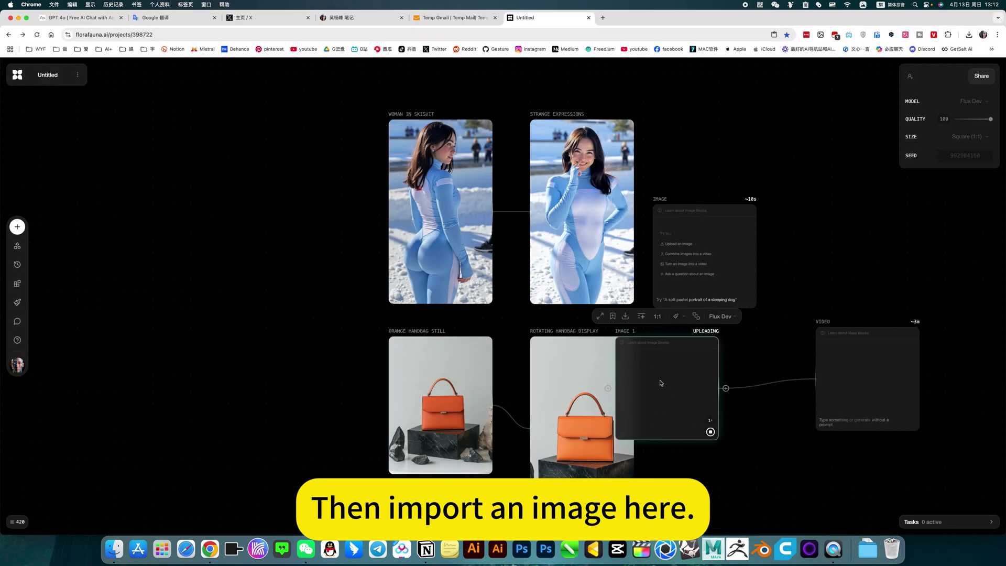
{"action": "left_click_drag", "start_coordinate": [688, 369], "coordinate": [755, 368]}
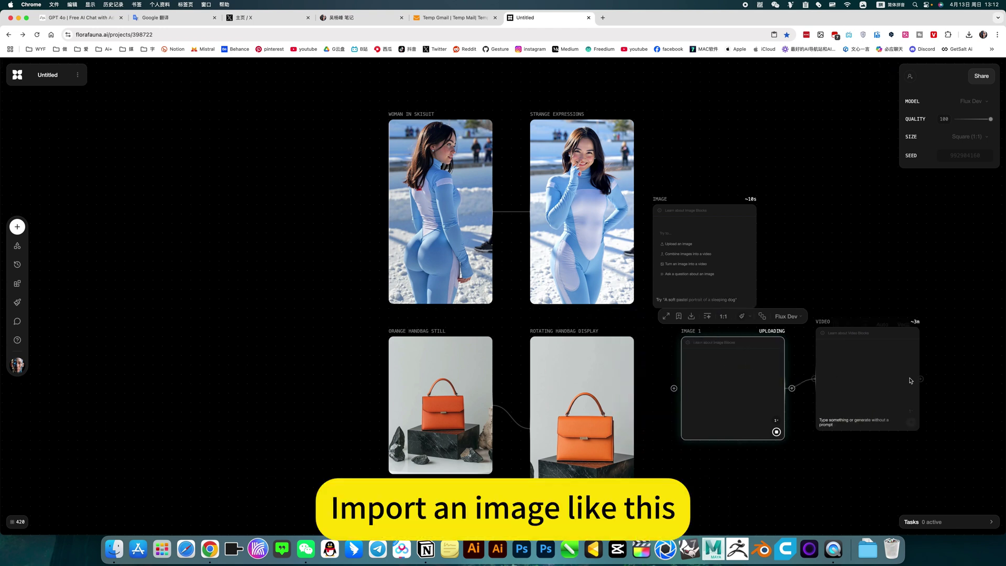
{"action": "left_click", "coordinate": [855, 426]}
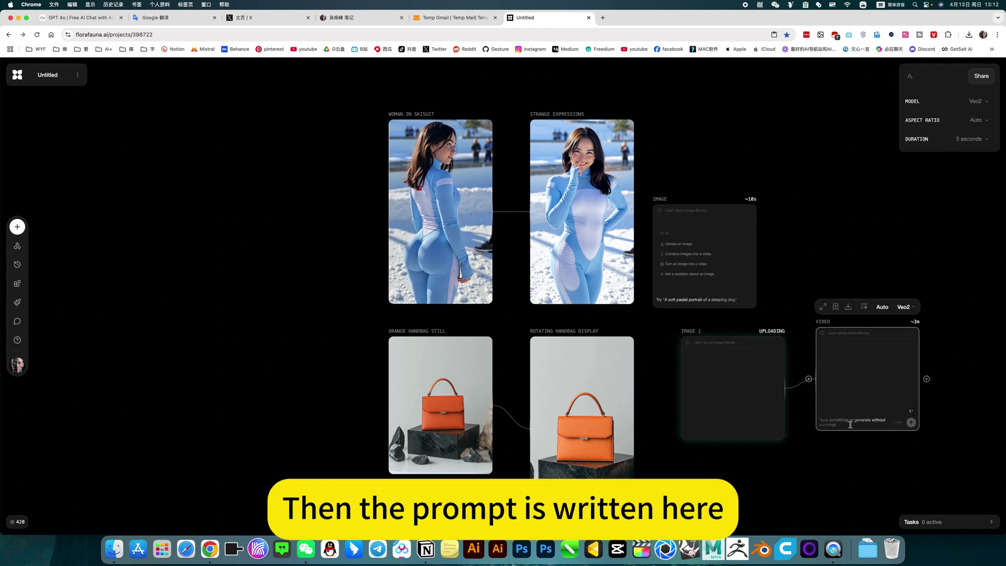
{"action": "left_click", "coordinate": [530, 355]}
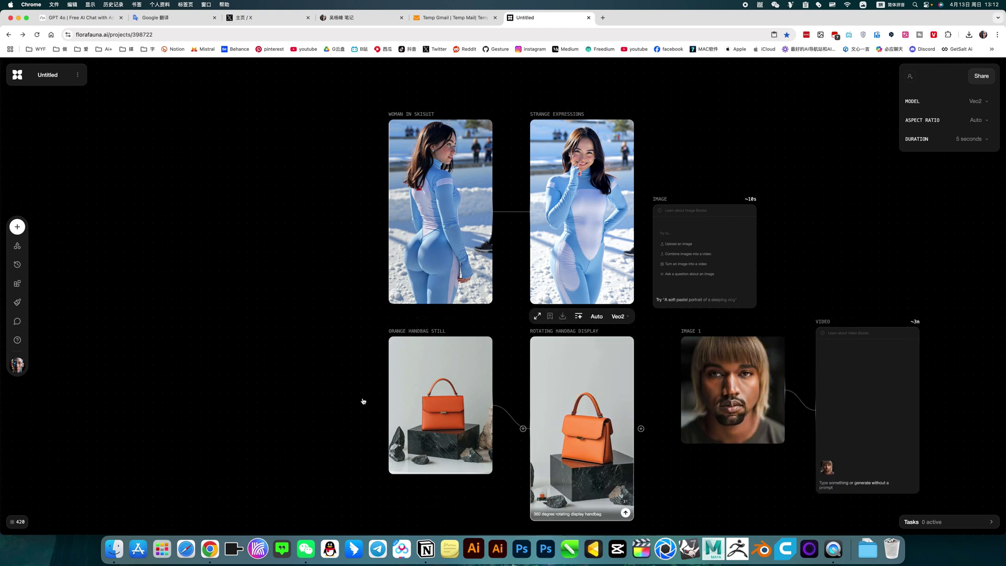
Delete the uploaded portrait block, the empty Video block and the empty Image block from the canvas.
{"action": "left_click", "coordinate": [698, 372]}
{"action": "key", "text": "Delete"}
{"action": "left_click", "coordinate": [867, 363]}
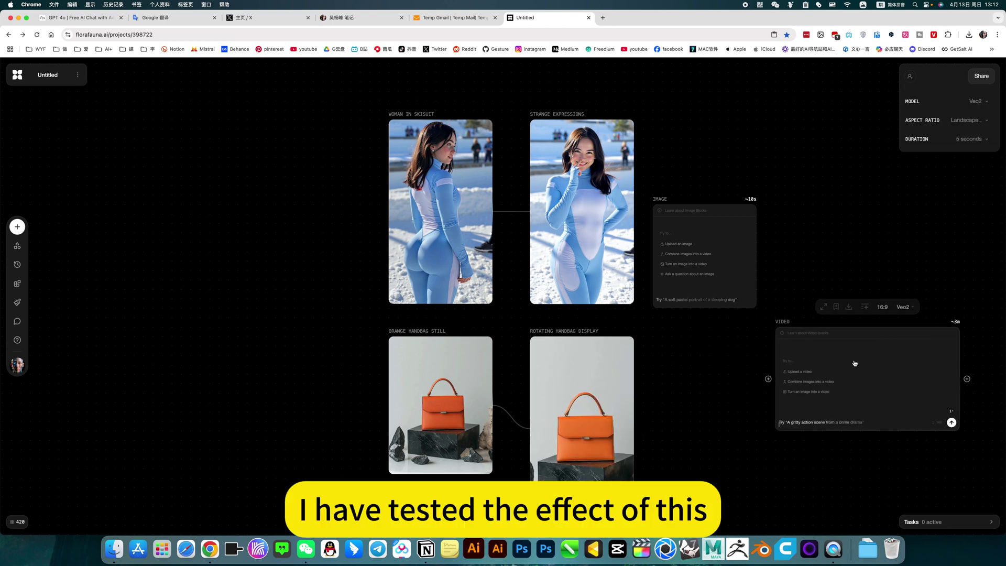
{"action": "left_click_drag", "start_coordinate": [871, 348], "coordinate": [805, 376]}
{"action": "key", "text": "Delete"}
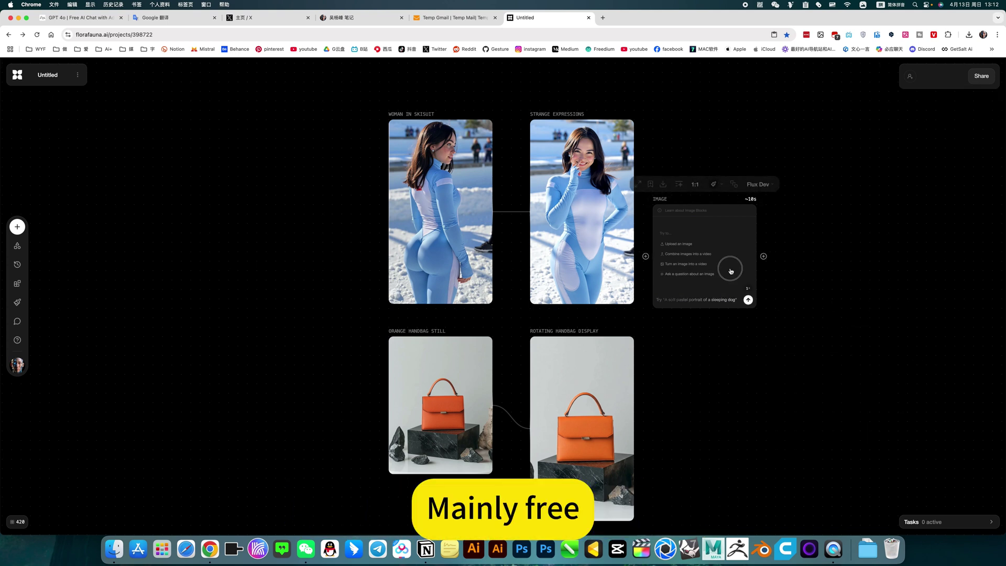
{"action": "left_click", "coordinate": [735, 276]}
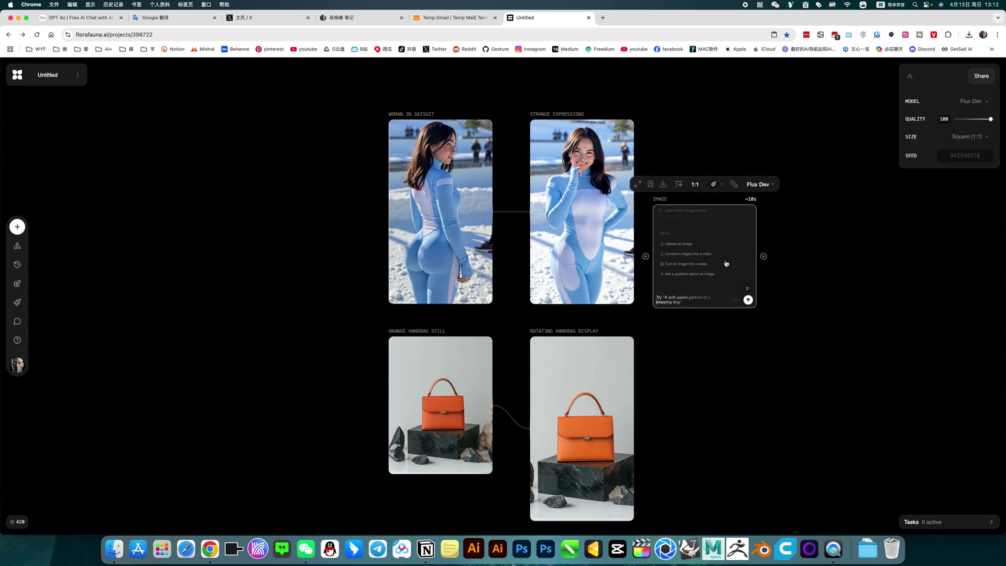
{"action": "key", "text": "Delete"}
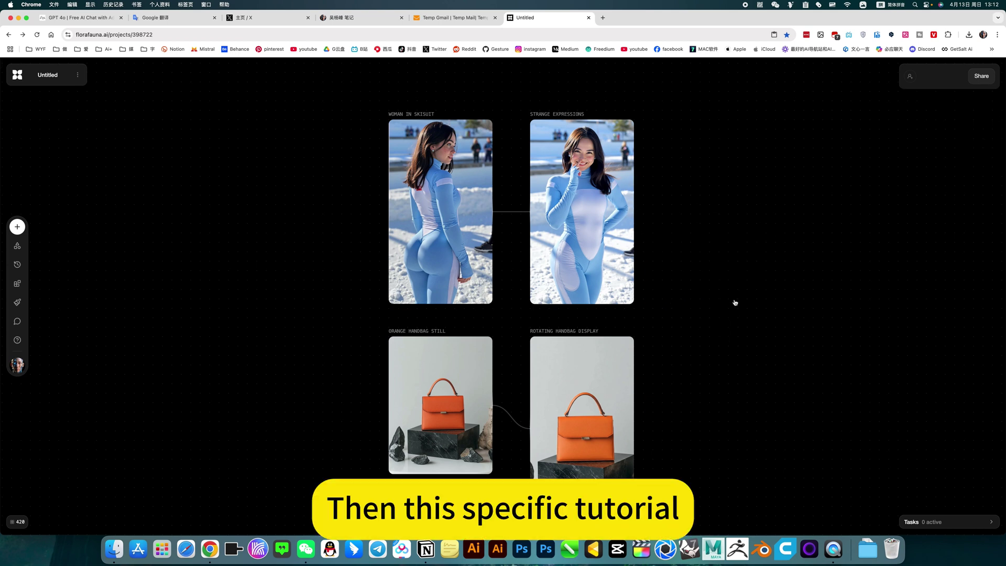
Switch to the Notion notes page and open the Flora entry in its list of free AI tools.
{"action": "left_click", "coordinate": [363, 18]}
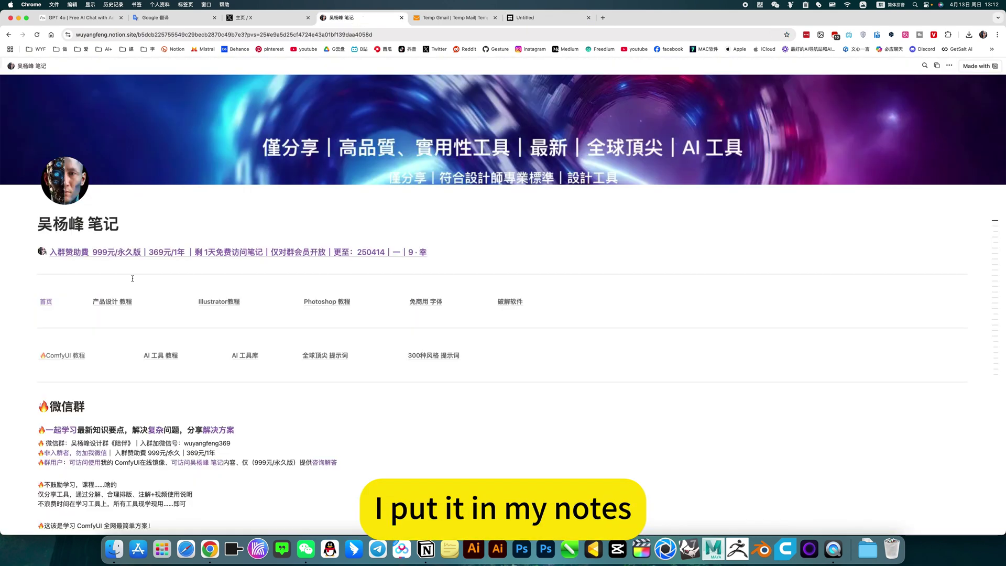
{"action": "left_click", "coordinate": [45, 302]}
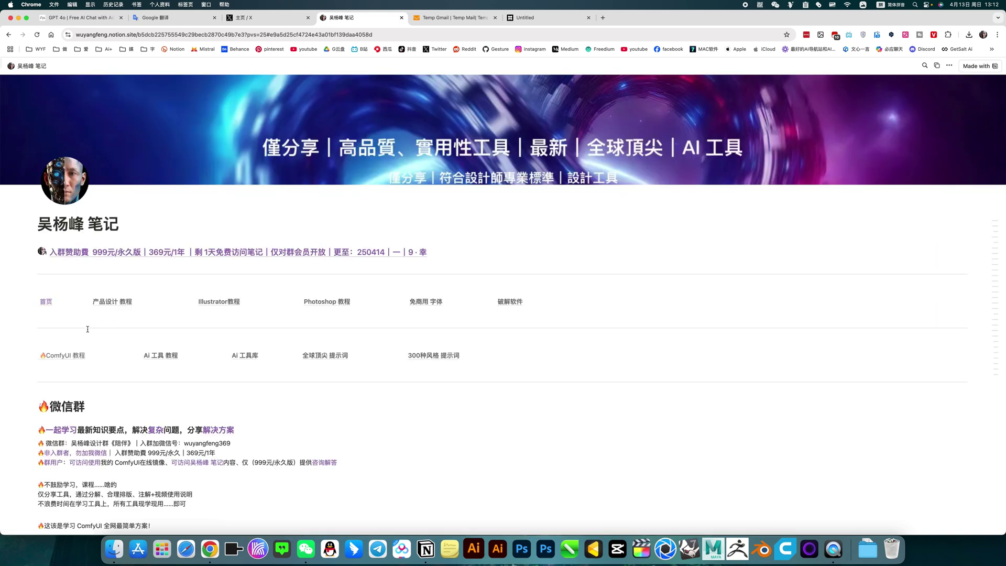
{"action": "scroll", "coordinate": [68, 246], "scroll_direction": "down", "scroll_amount": 20}
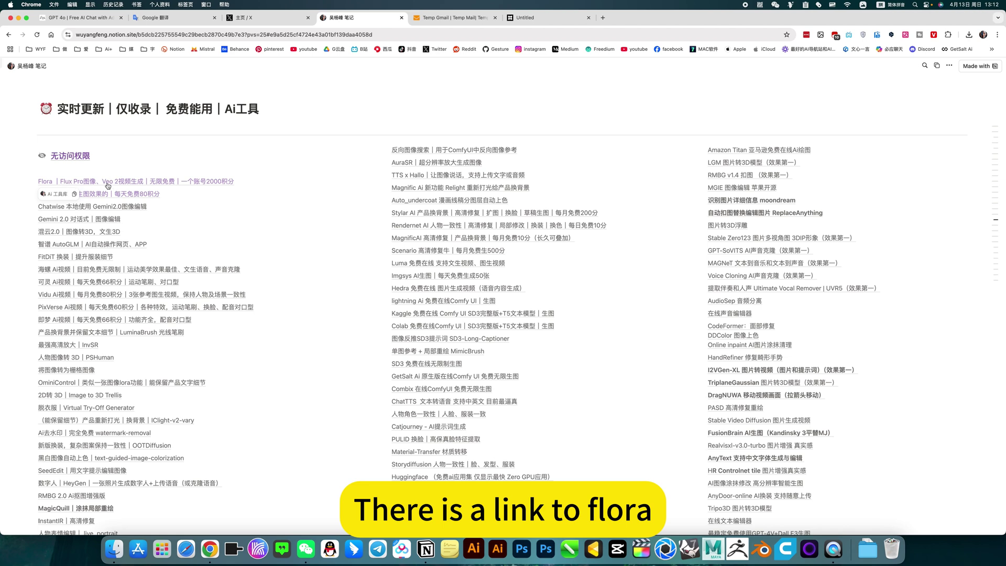
{"action": "left_click", "coordinate": [120, 183]}
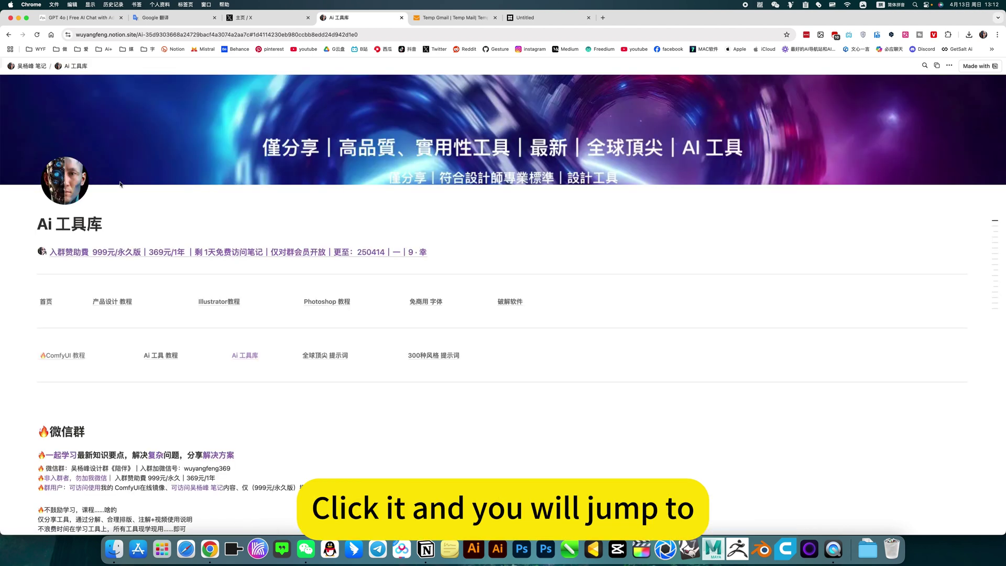
Open the Ai 工具库 page and expand the 使用教程 tutorial under the Flora entry in the AI视频 section.
{"action": "left_click", "coordinate": [250, 357]}
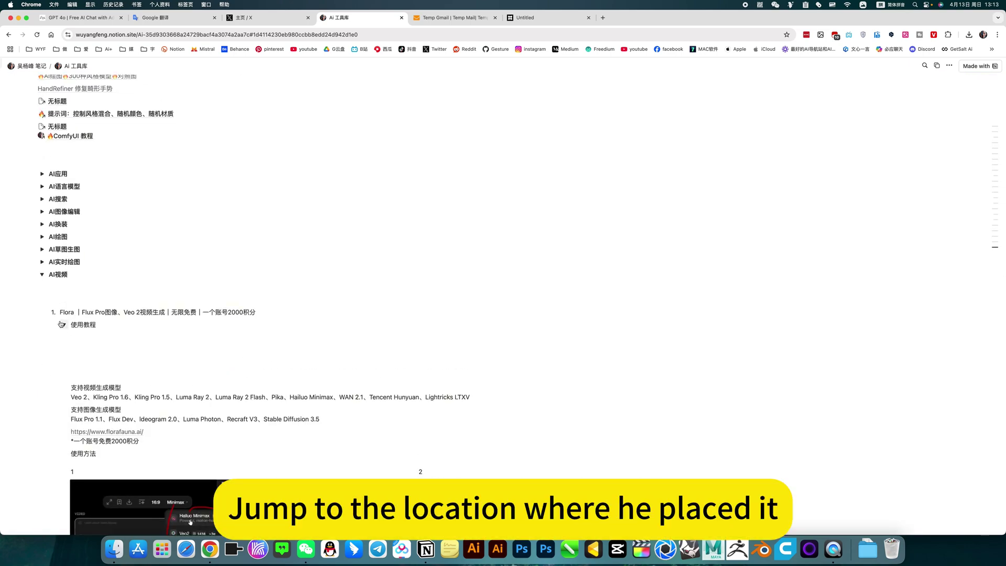
{"action": "left_click", "coordinate": [62, 325]}
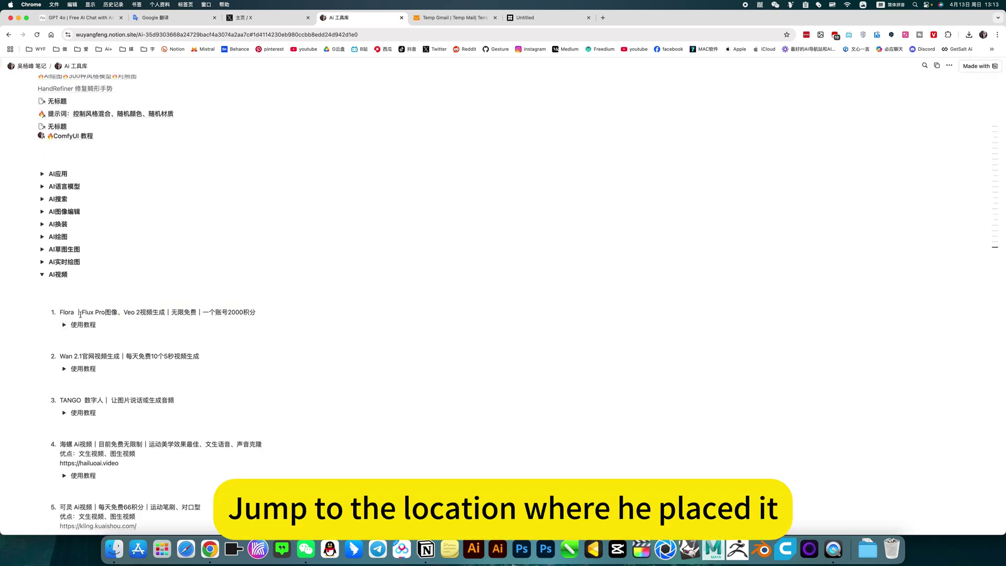
{"action": "left_click", "coordinate": [41, 274]}
{"action": "left_click", "coordinate": [42, 275]}
{"action": "left_click", "coordinate": [63, 325]}
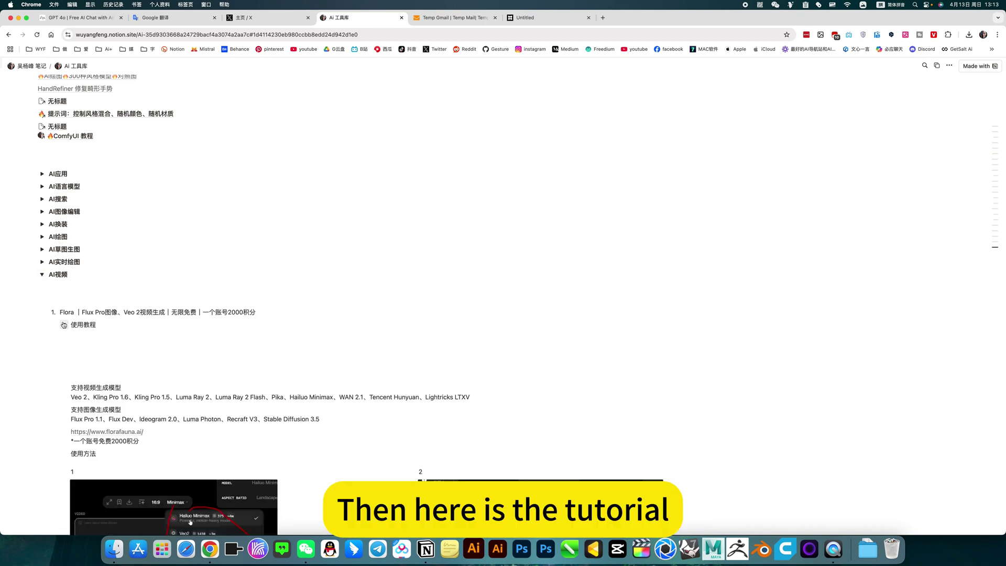
Read the Flora tutorial's supported models and its illustrated steps 1 to 8 for generating and downloading videos.
{"action": "scroll", "coordinate": [138, 343], "scroll_direction": "down", "scroll_amount": 5}
{"action": "scroll", "coordinate": [95, 175], "scroll_direction": "up", "scroll_amount": 1}
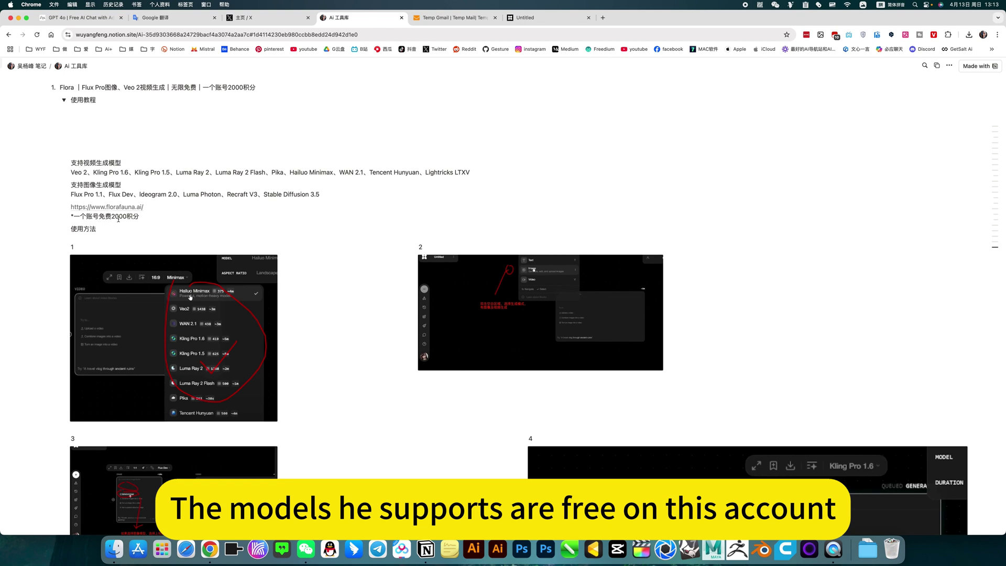
{"action": "scroll", "coordinate": [126, 225], "scroll_direction": "down", "scroll_amount": 2}
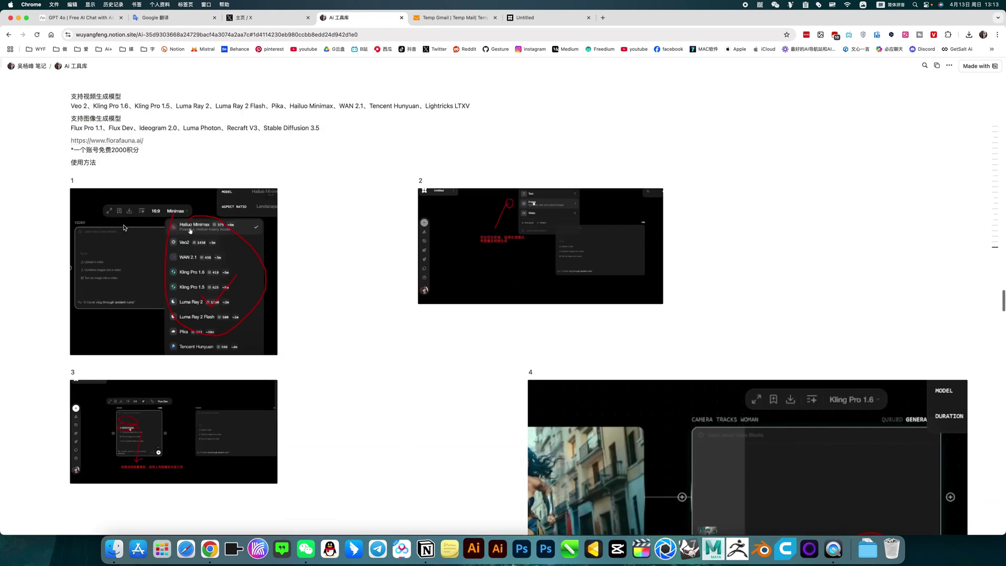
{"action": "scroll", "coordinate": [124, 229], "scroll_direction": "down", "scroll_amount": 5}
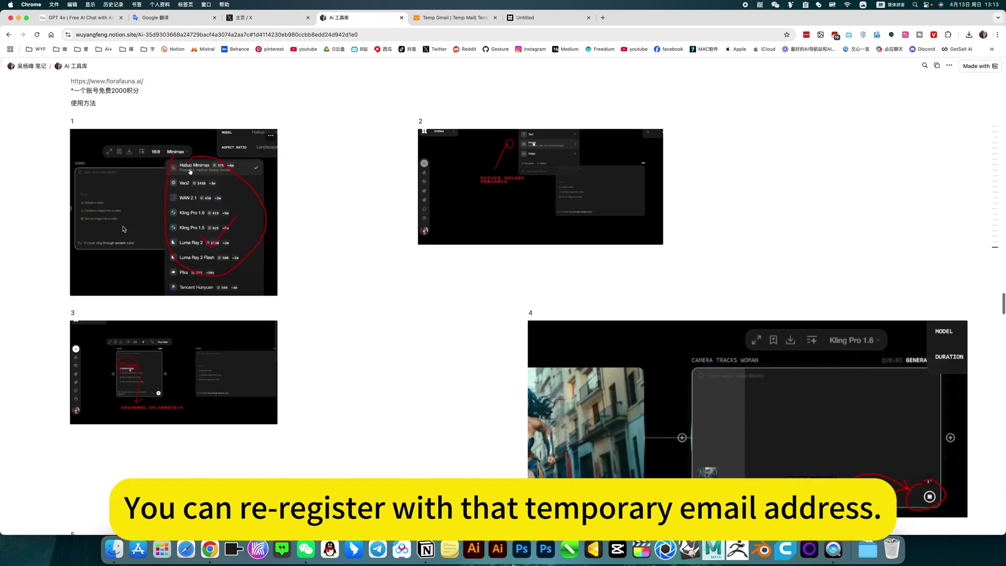
{"action": "scroll", "coordinate": [124, 229], "scroll_direction": "up", "scroll_amount": 5}
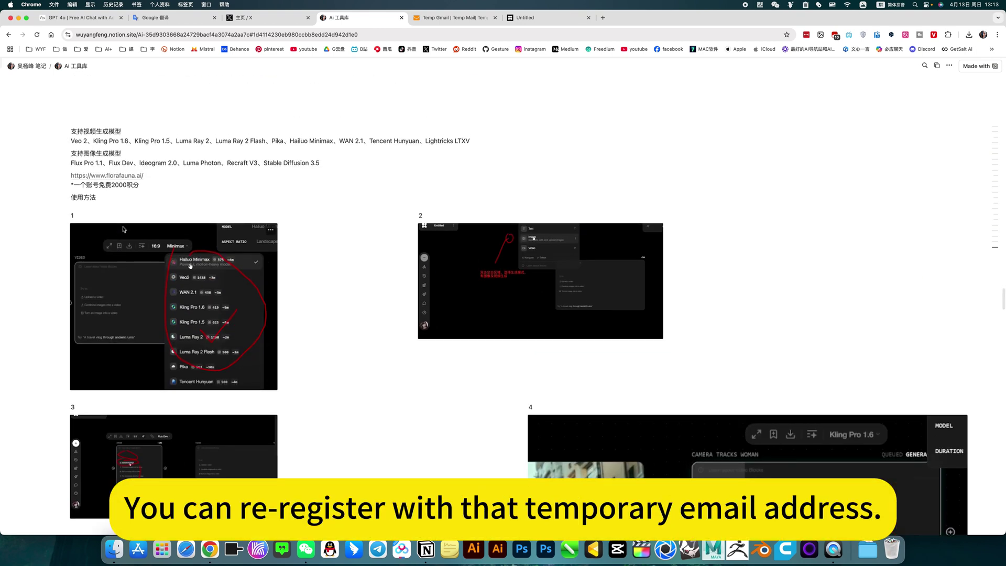
{"action": "scroll", "coordinate": [124, 229], "scroll_direction": "down", "scroll_amount": 5}
{"action": "scroll", "coordinate": [177, 281], "scroll_direction": "up", "scroll_amount": 3}
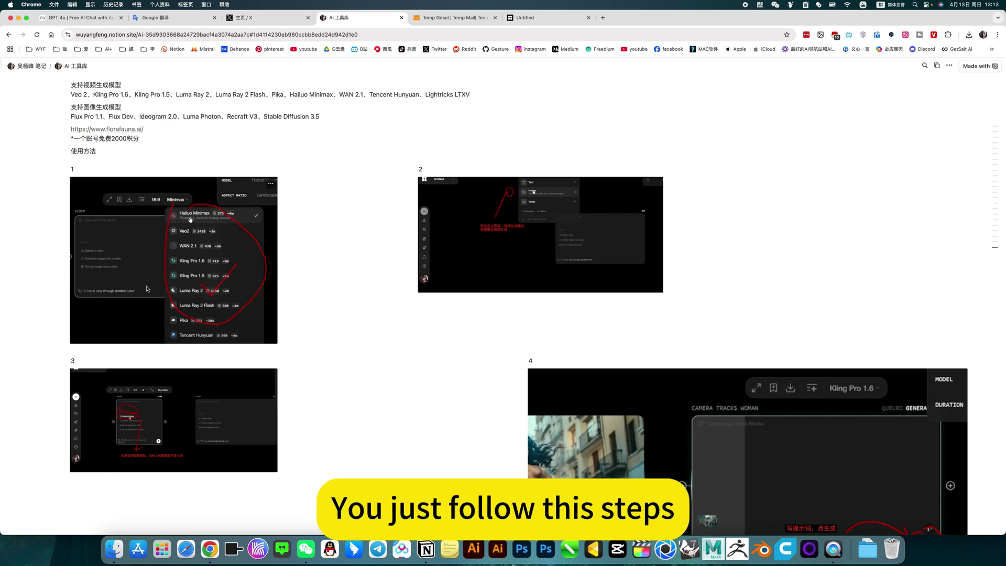
{"action": "scroll", "coordinate": [223, 389], "scroll_direction": "down", "scroll_amount": 4}
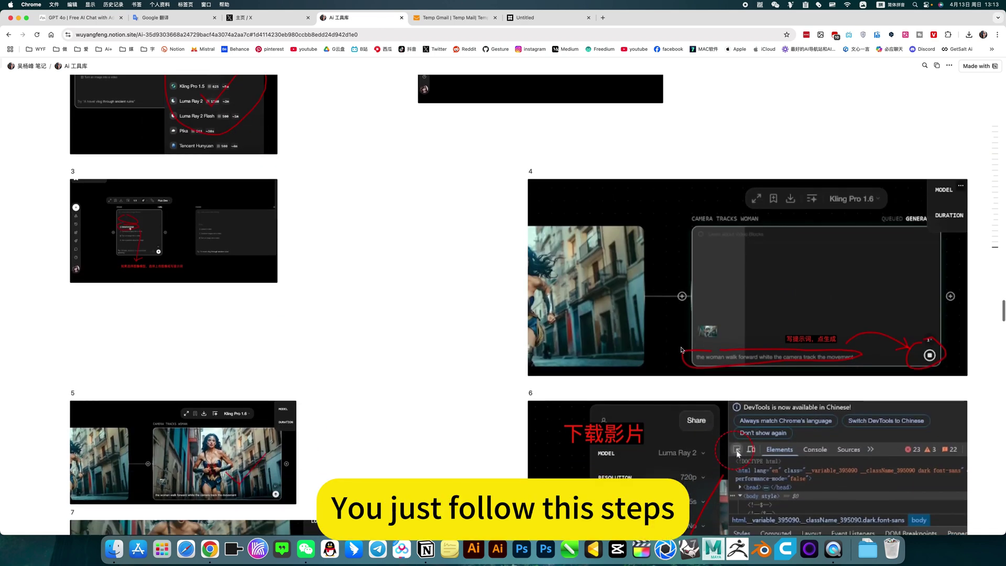
{"action": "scroll", "coordinate": [639, 345], "scroll_direction": "down", "scroll_amount": 3}
{"action": "scroll", "coordinate": [639, 344], "scroll_direction": "down", "scroll_amount": 4}
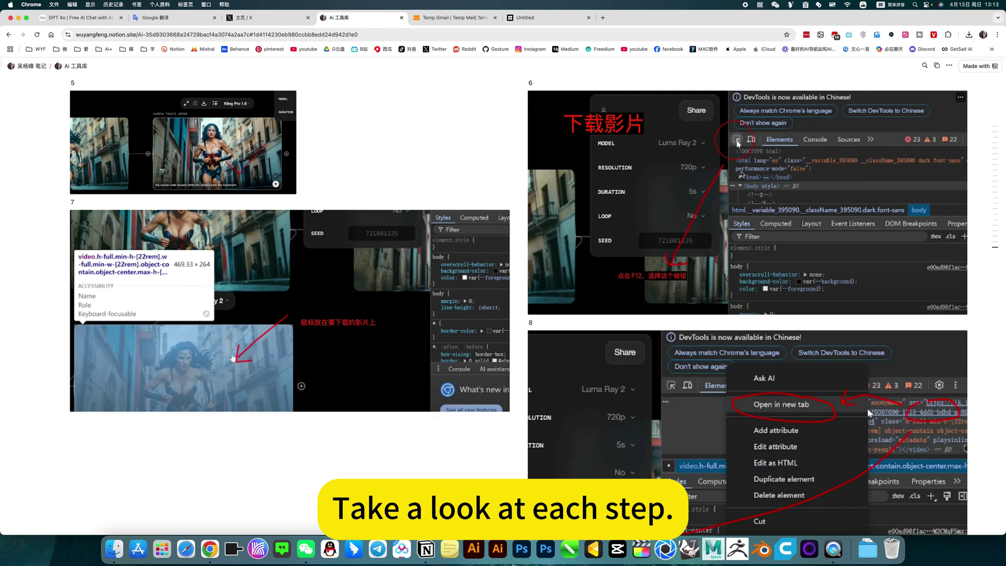
{"action": "scroll", "coordinate": [662, 369], "scroll_direction": "down", "scroll_amount": 3}
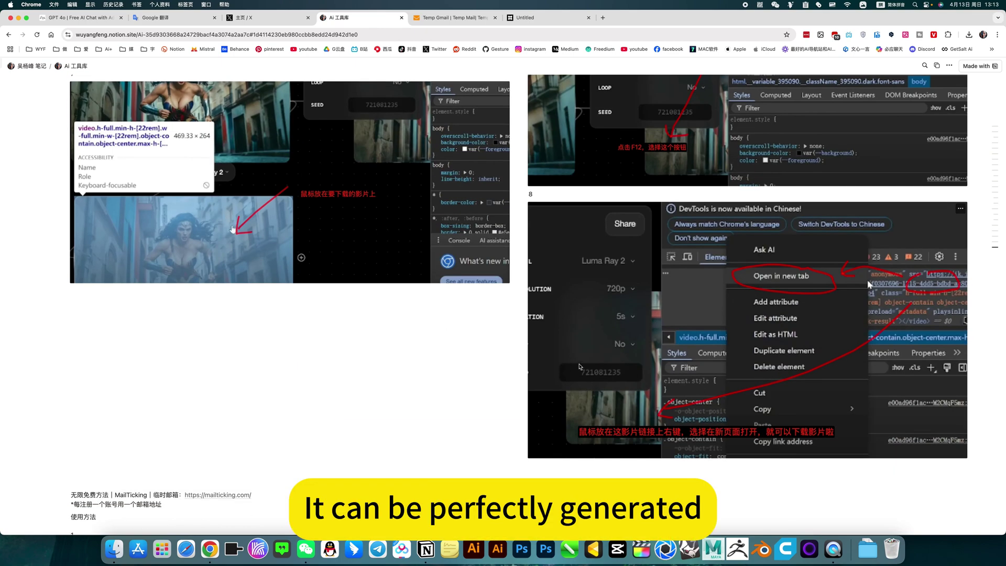
{"action": "scroll", "coordinate": [428, 267], "scroll_direction": "up", "scroll_amount": 3}
Read the illustrated steps 1 to 7 for registering Flora accounts with a MailTicking temporary mailbox.
{"action": "scroll", "coordinate": [427, 267], "scroll_direction": "down", "scroll_amount": 8}
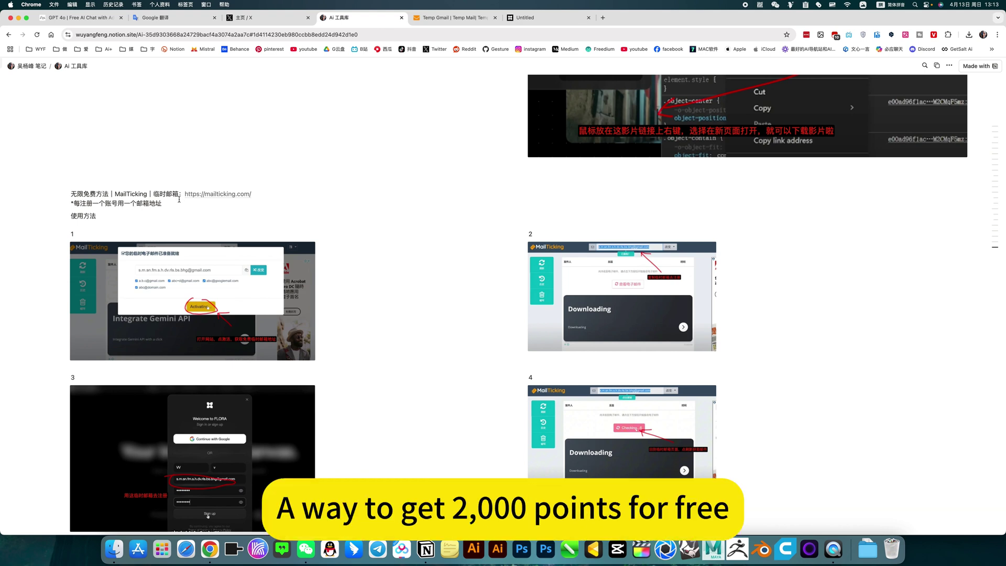
{"action": "scroll", "coordinate": [177, 201], "scroll_direction": "down", "scroll_amount": 1}
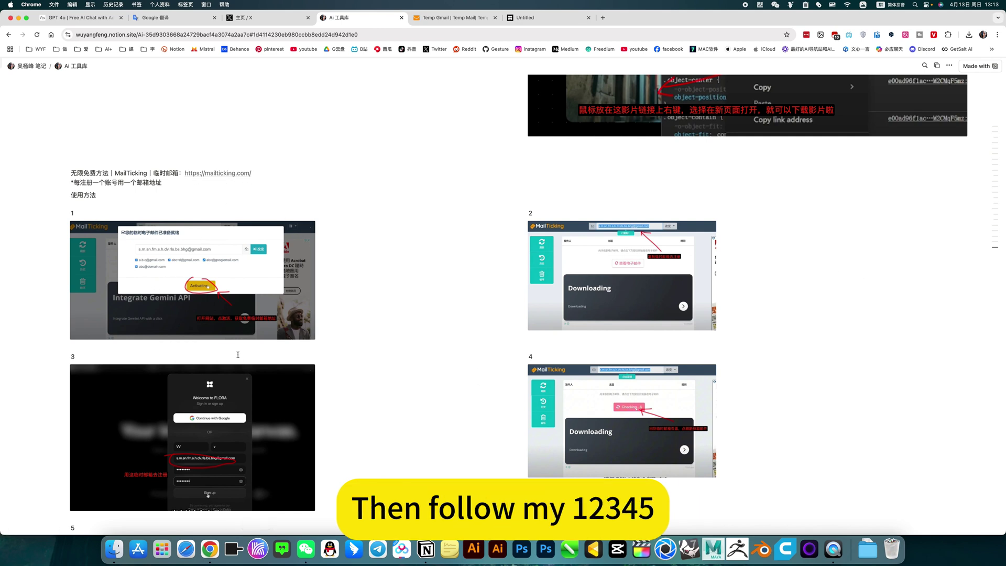
{"action": "scroll", "coordinate": [233, 356], "scroll_direction": "down", "scroll_amount": 1}
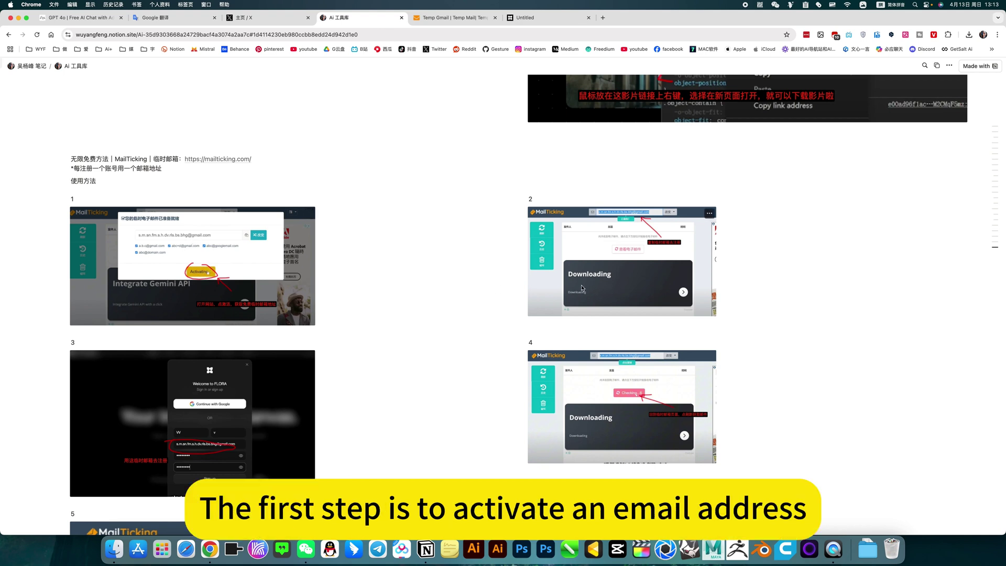
{"action": "scroll", "coordinate": [576, 289], "scroll_direction": "down", "scroll_amount": 2}
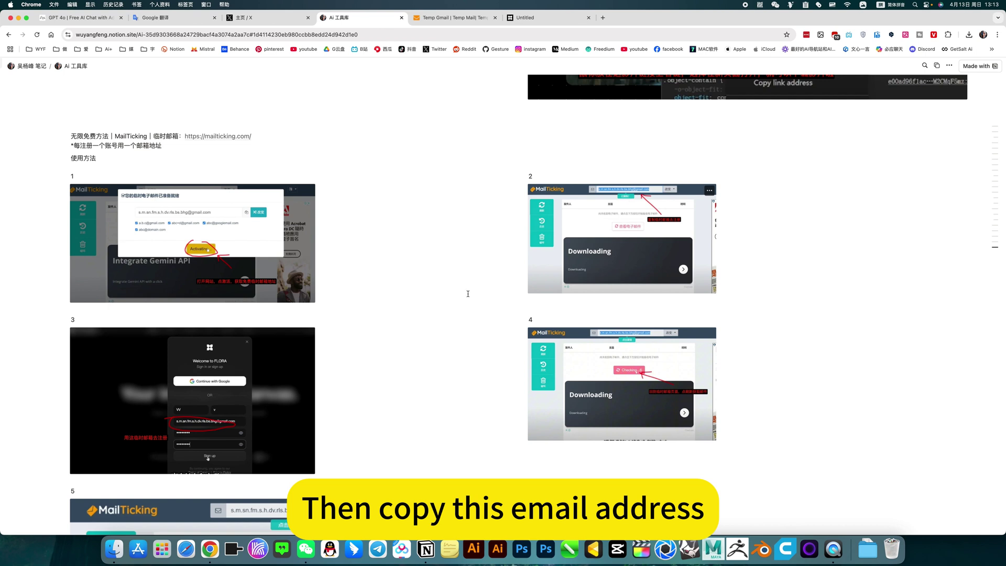
{"action": "scroll", "coordinate": [234, 327], "scroll_direction": "down", "scroll_amount": 3}
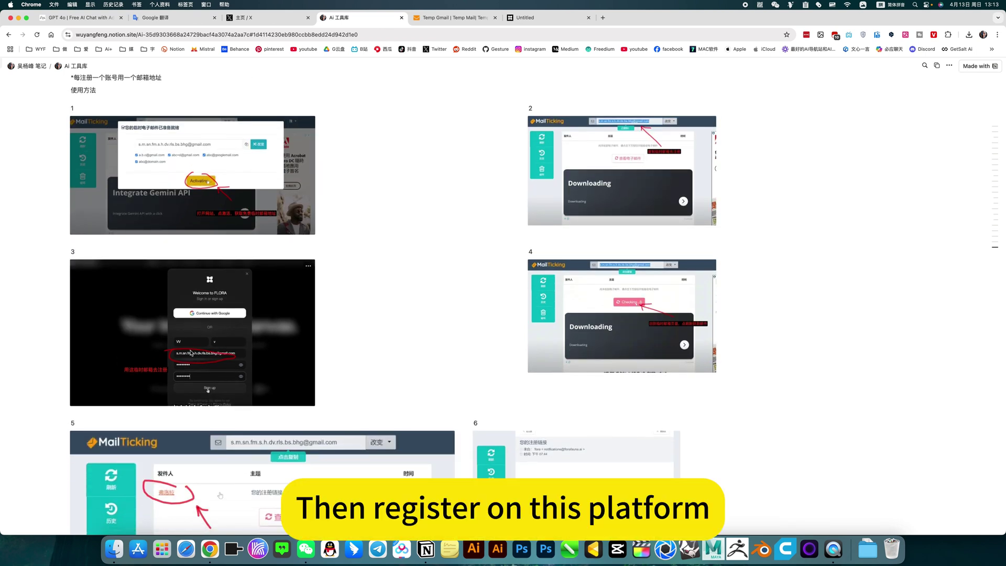
{"action": "scroll", "coordinate": [587, 314], "scroll_direction": "down", "scroll_amount": 3}
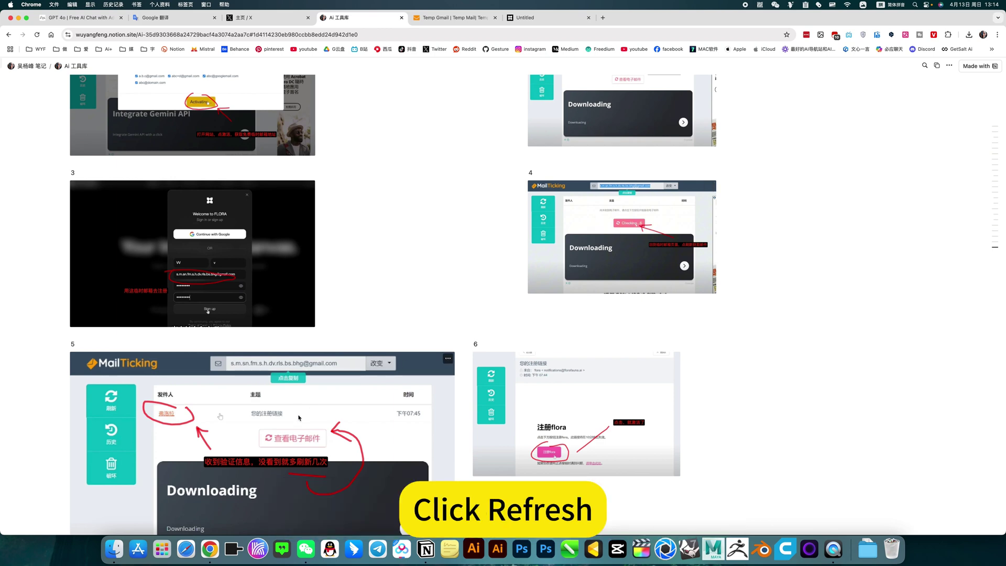
{"action": "scroll", "coordinate": [299, 418], "scroll_direction": "down", "scroll_amount": 5}
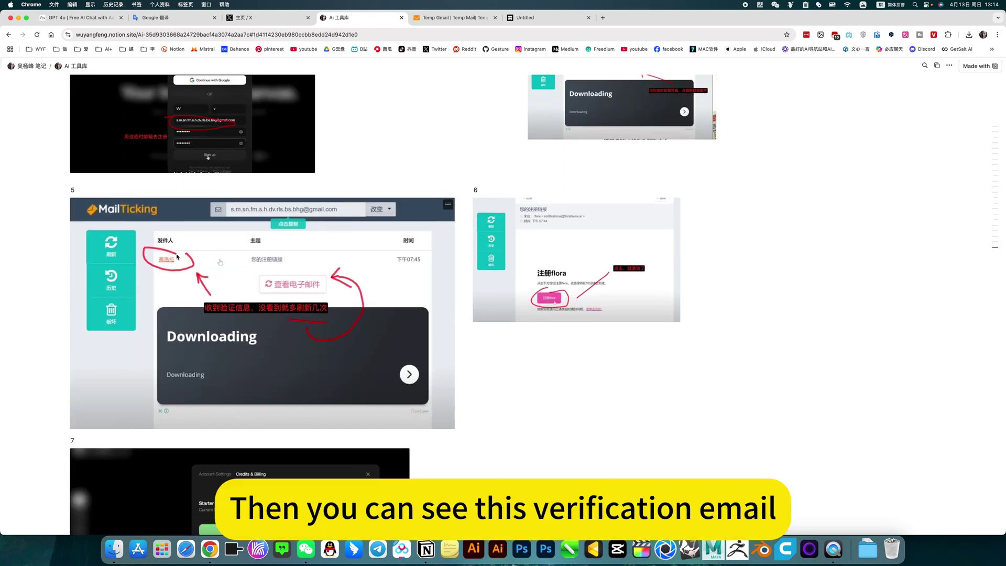
{"action": "scroll", "coordinate": [620, 292], "scroll_direction": "down", "scroll_amount": 2}
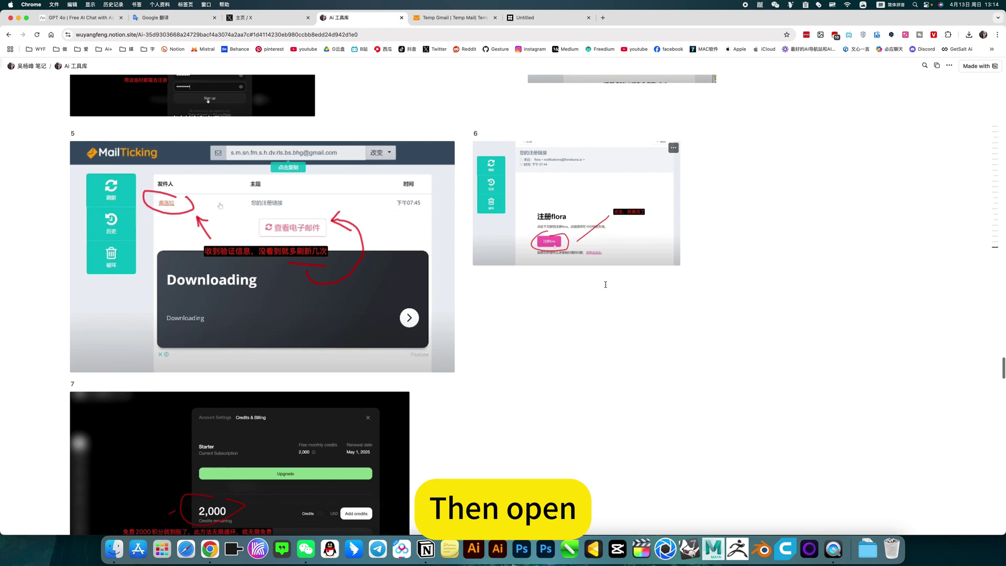
{"action": "scroll", "coordinate": [220, 206], "scroll_direction": "down", "scroll_amount": 7}
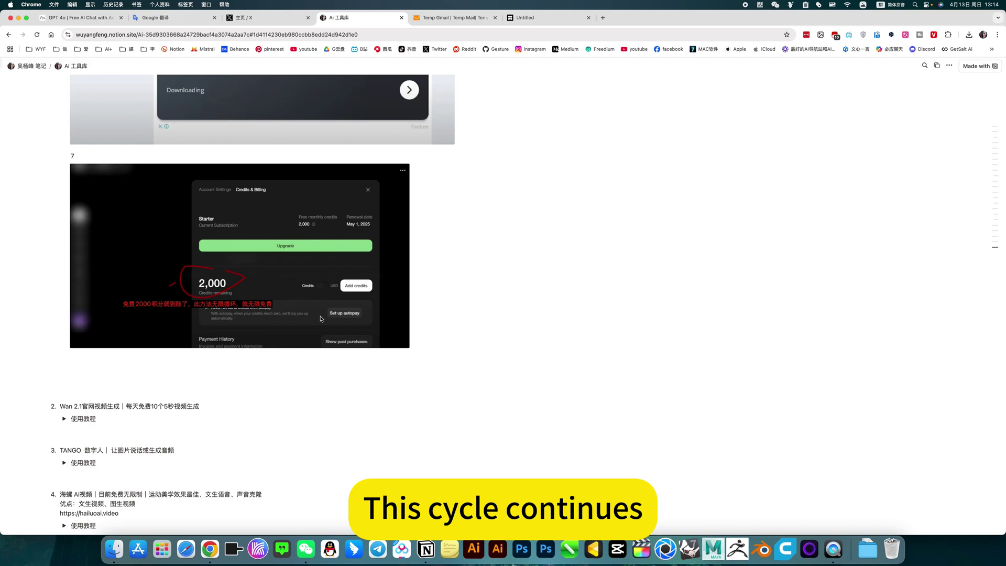
{"action": "scroll", "coordinate": [449, 325], "scroll_direction": "up", "scroll_amount": 15}
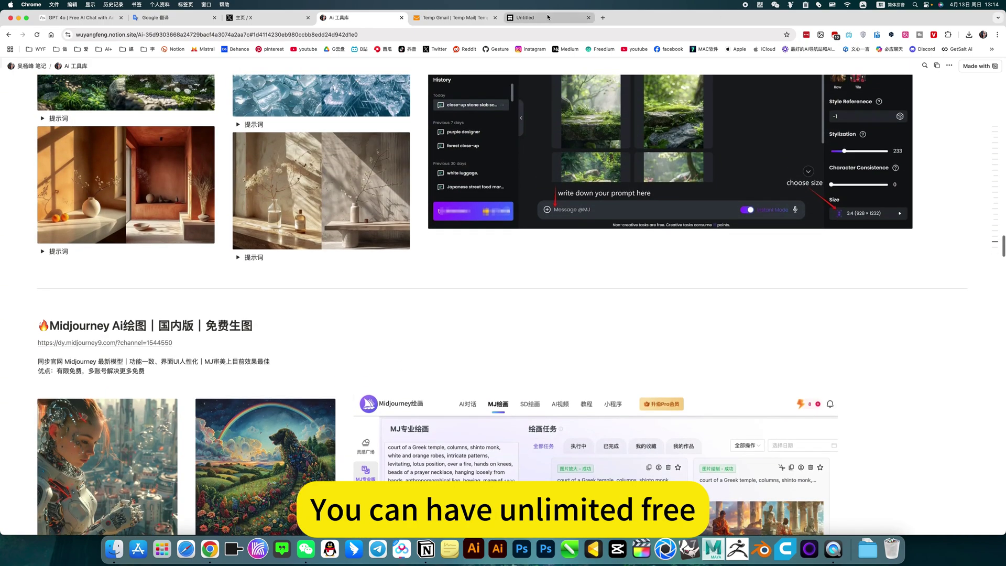
Switch to the Flora project and set the rotating handbag video's model to Kling Pro 1.6.
{"action": "left_click", "coordinate": [548, 17]}
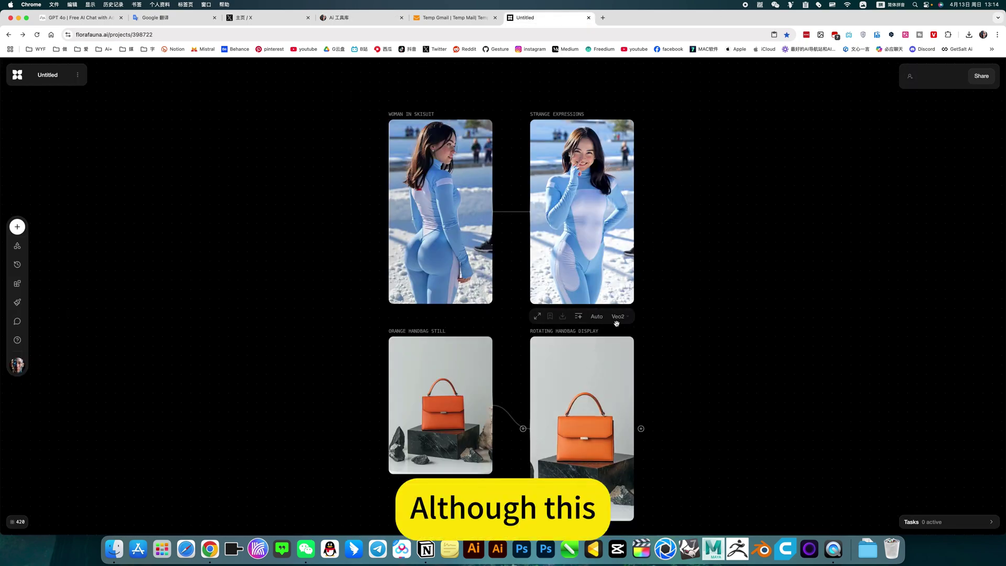
{"action": "left_click", "coordinate": [618, 317]}
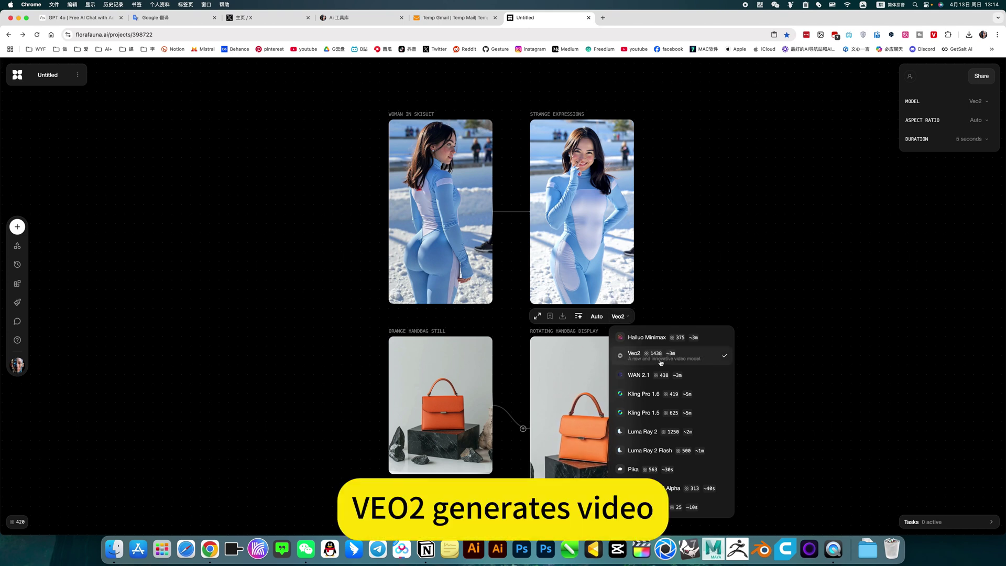
{"action": "left_click", "coordinate": [786, 371]}
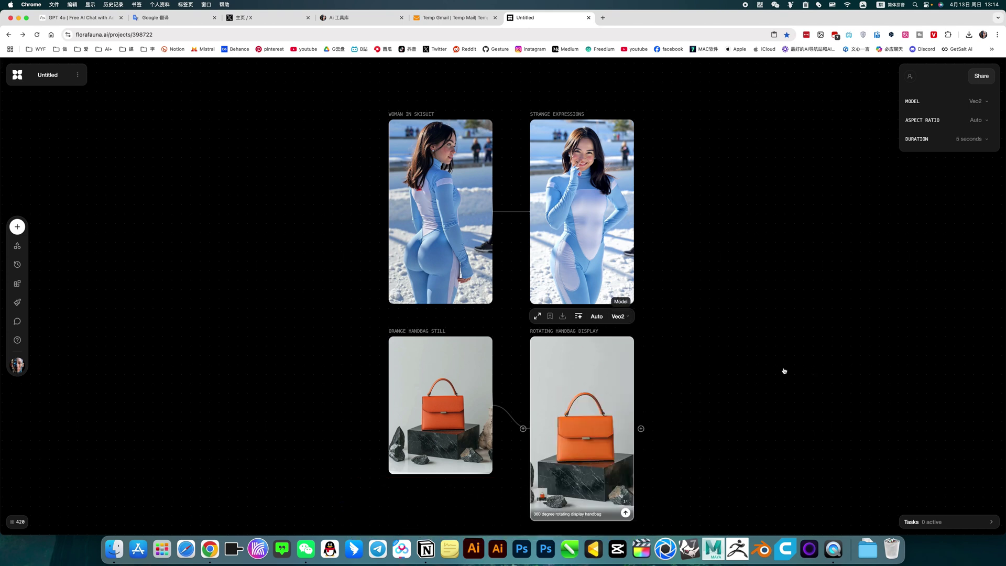
{"action": "left_click", "coordinate": [618, 318]}
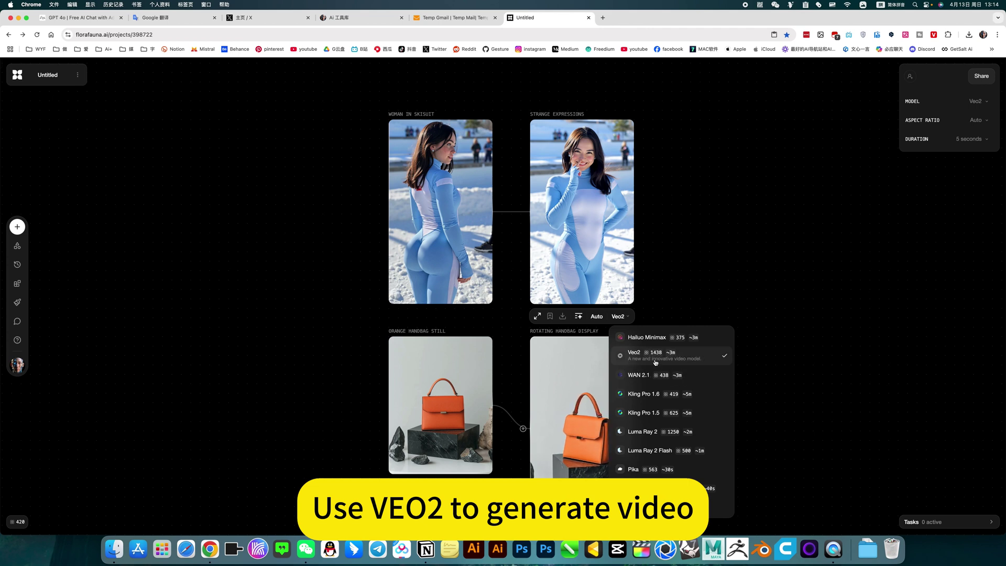
{"action": "left_click", "coordinate": [639, 393]}
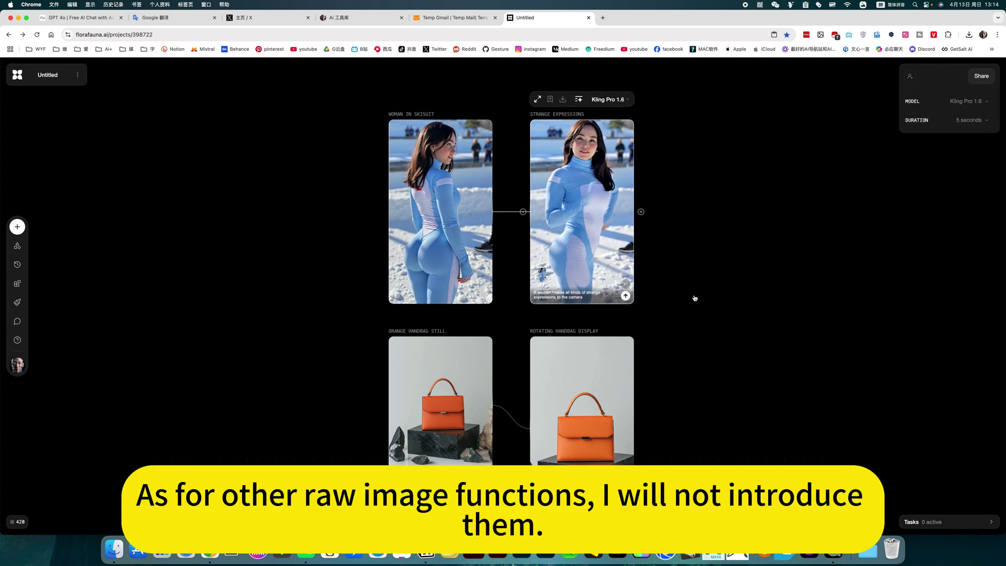
Add an Image block in the empty canvas area beside the skisuit video and set its model to Flux Pro 1.1.
{"action": "double_click", "coordinate": [716, 229]}
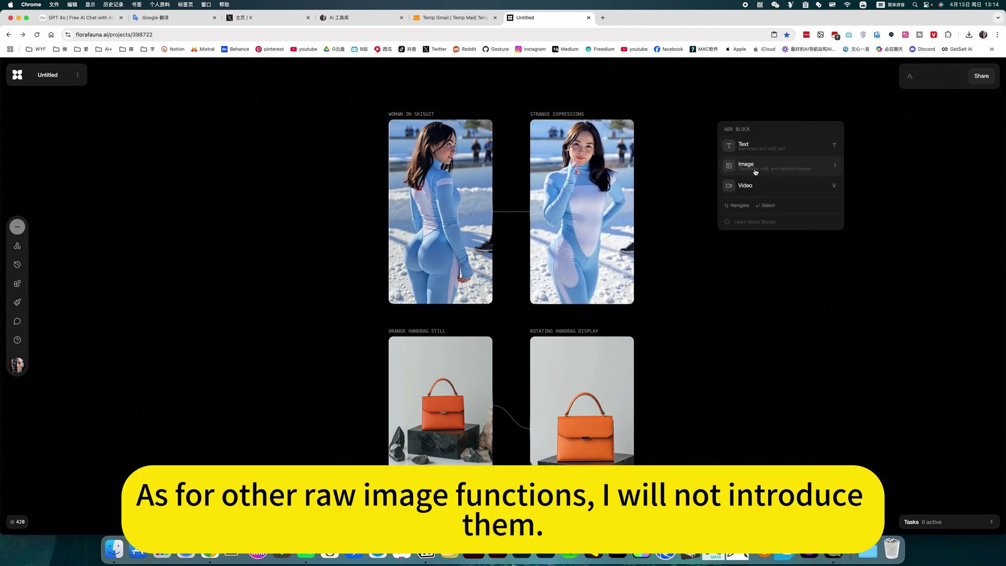
{"action": "left_click", "coordinate": [755, 173]}
{"action": "left_click", "coordinate": [772, 165]}
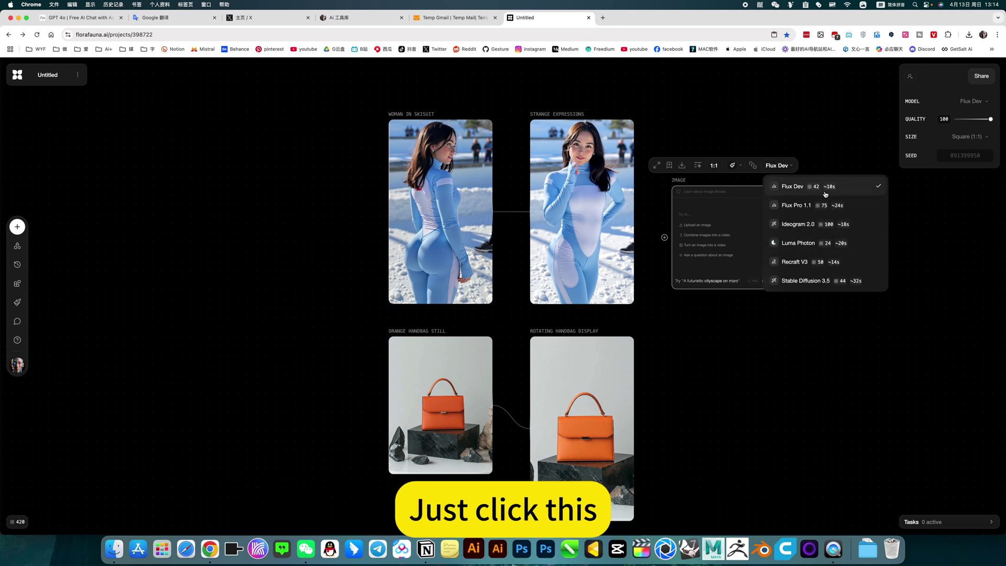
{"action": "left_click", "coordinate": [728, 205]}
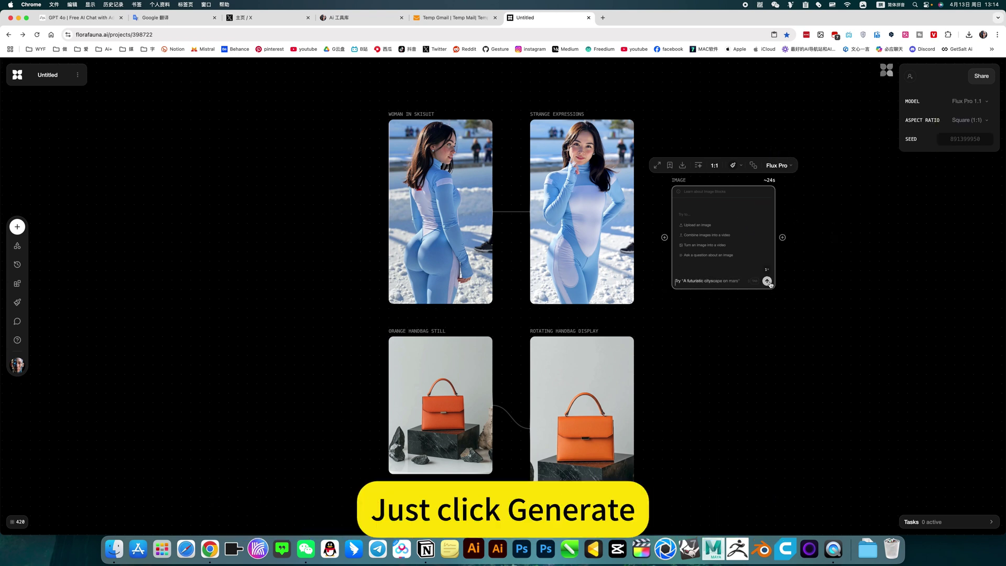
Review the model and aspect ratio options offered for the new Image block.
{"action": "left_click", "coordinate": [774, 167]}
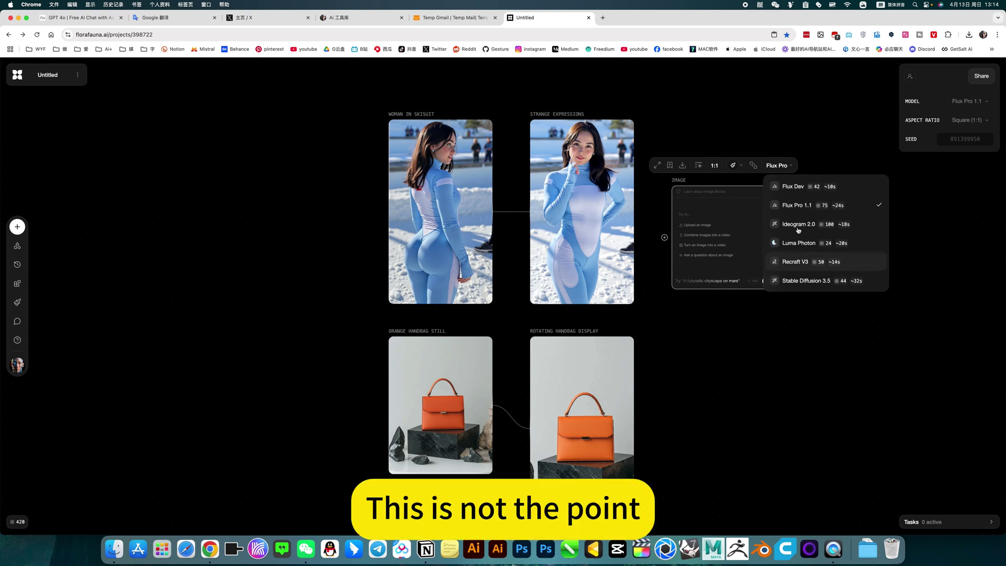
{"action": "left_click", "coordinate": [715, 167]}
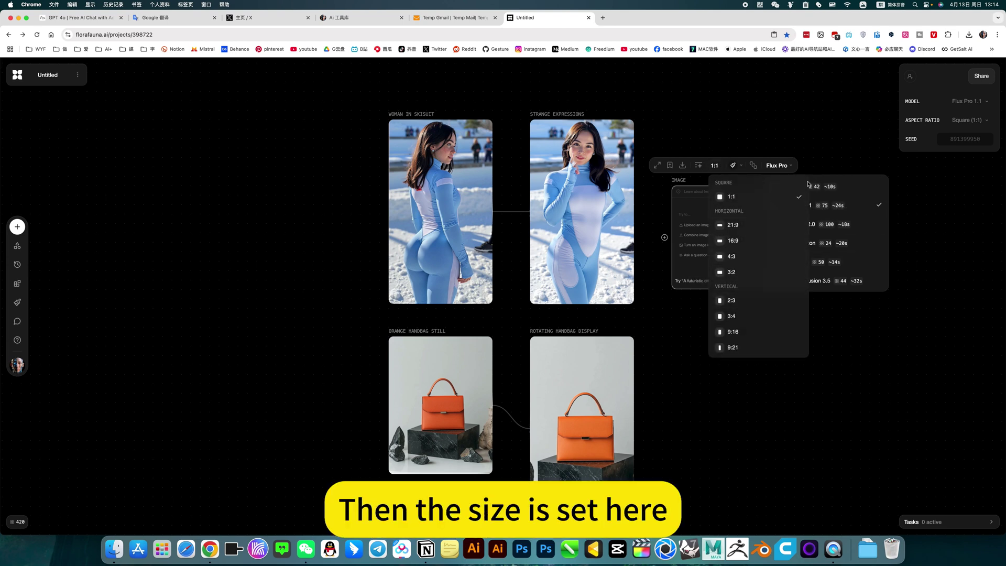
{"action": "left_click", "coordinate": [834, 157]}
Add a Video block in the empty canvas area and place it below the new Image block.
{"action": "double_click", "coordinate": [757, 353]}
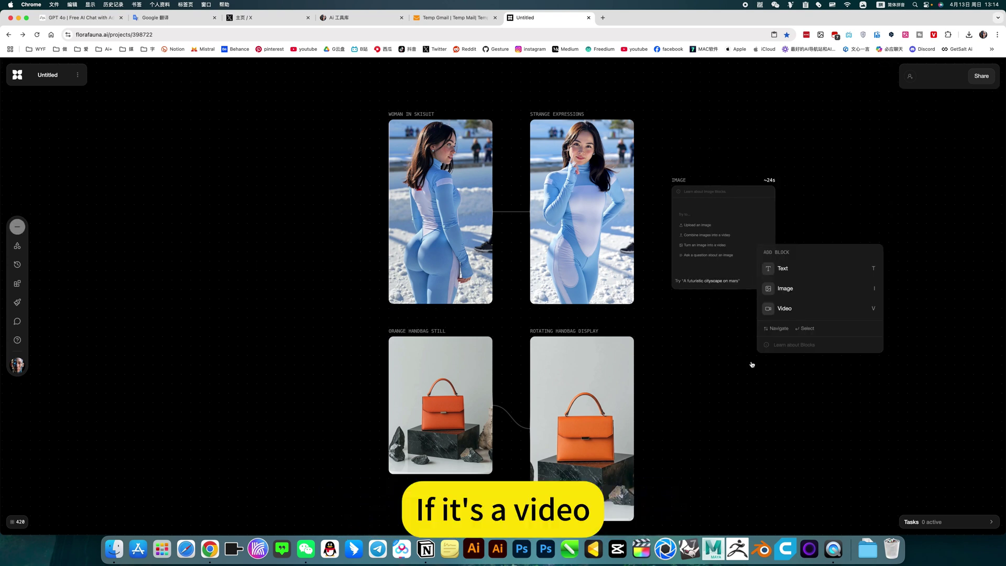
{"action": "left_click", "coordinate": [782, 308]}
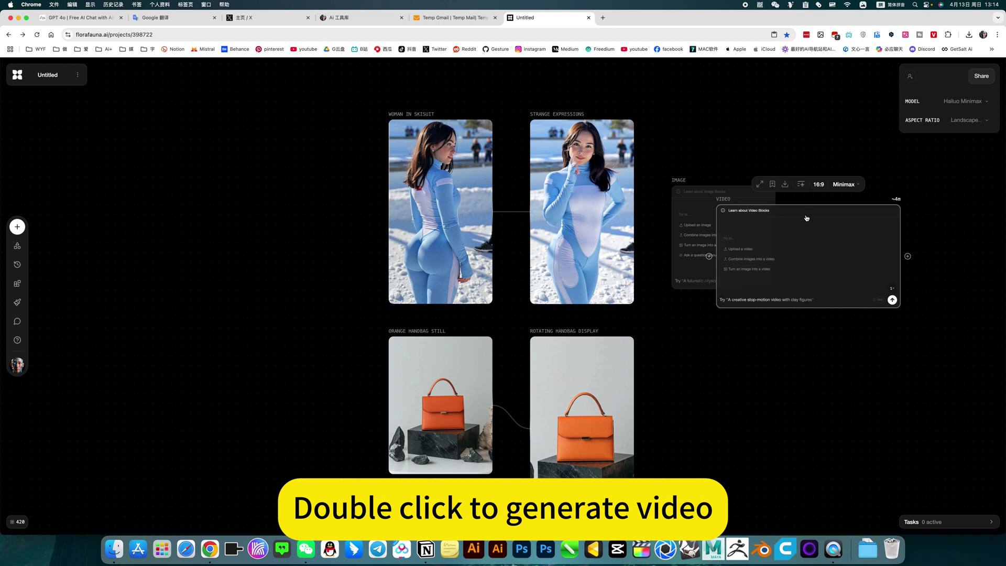
{"action": "left_click_drag", "start_coordinate": [806, 218], "coordinate": [797, 336]}
Set the new Video block's model to Veo2 and compare the aspect ratio options with those of Hailuo Minimax.
{"action": "left_click", "coordinate": [812, 308]}
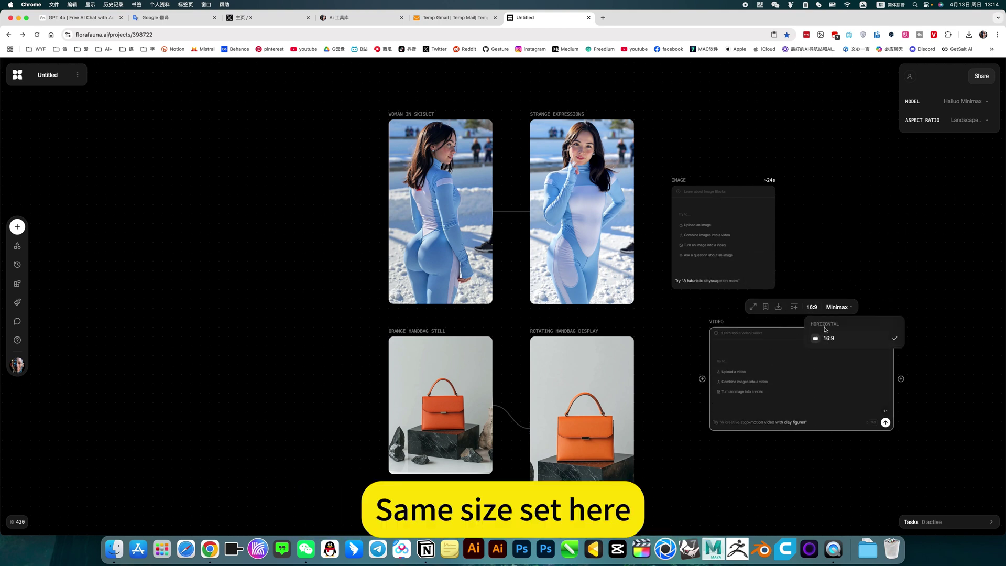
{"action": "left_click", "coordinate": [839, 307]}
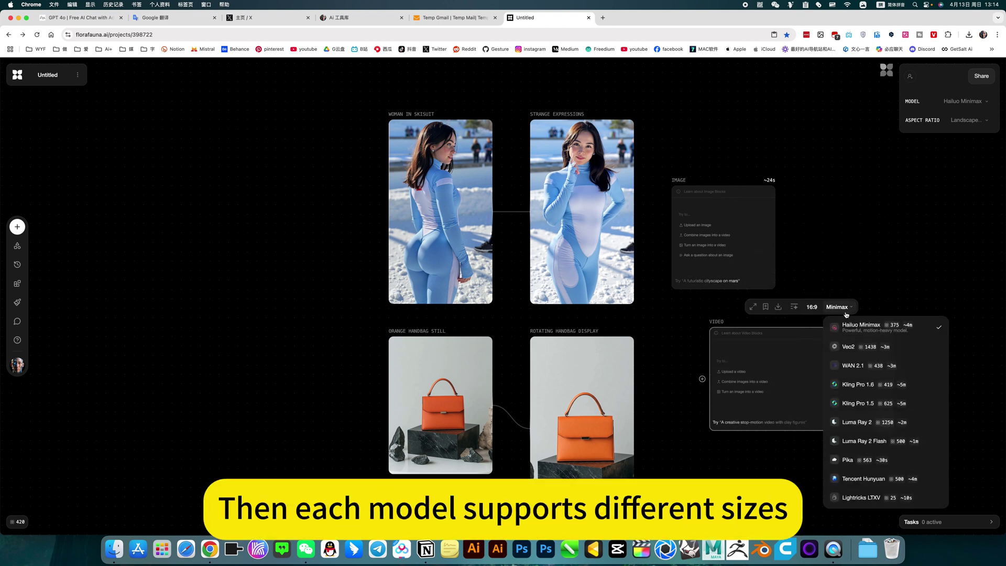
{"action": "left_click", "coordinate": [852, 348]}
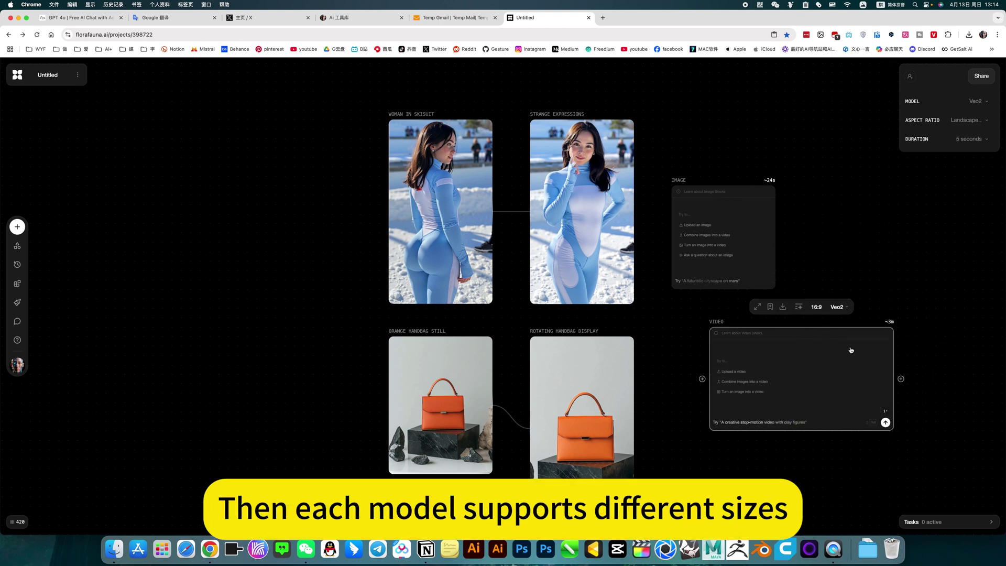
{"action": "left_click", "coordinate": [816, 309]}
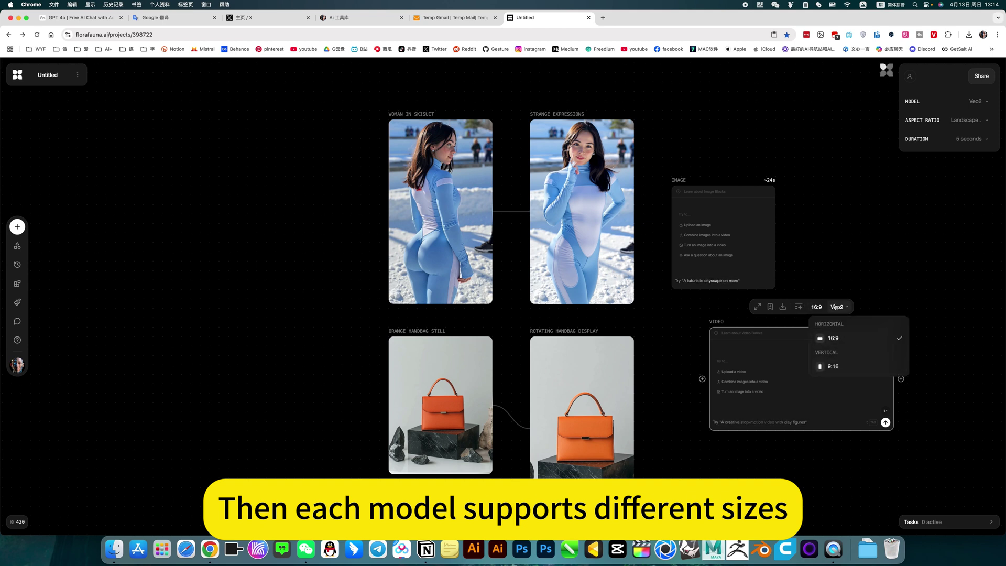
{"action": "left_click", "coordinate": [914, 255]}
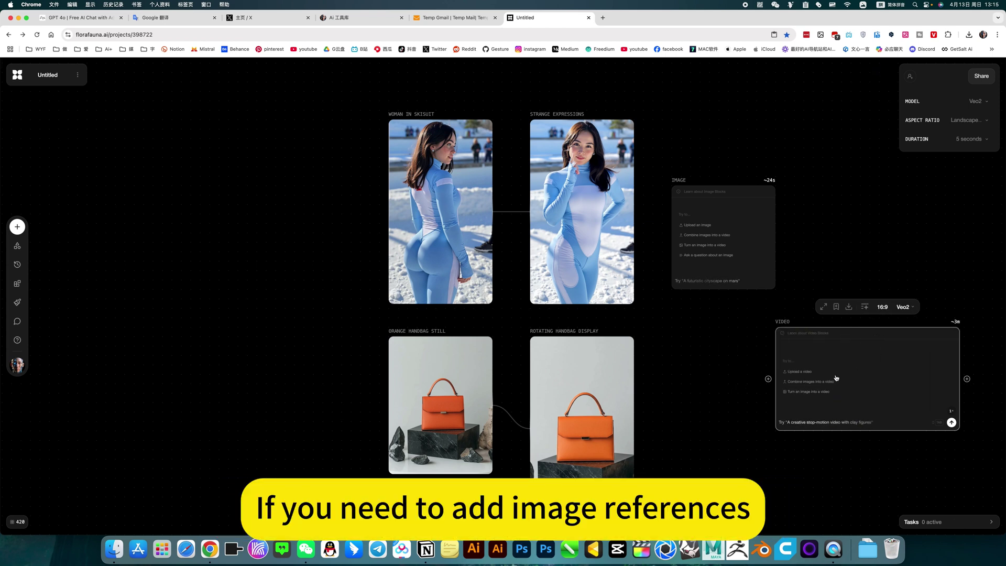
Connect a new Image block to the input of the Veo2 Video block as an image reference.
{"action": "left_click_drag", "start_coordinate": [765, 382], "coordinate": [710, 375]}
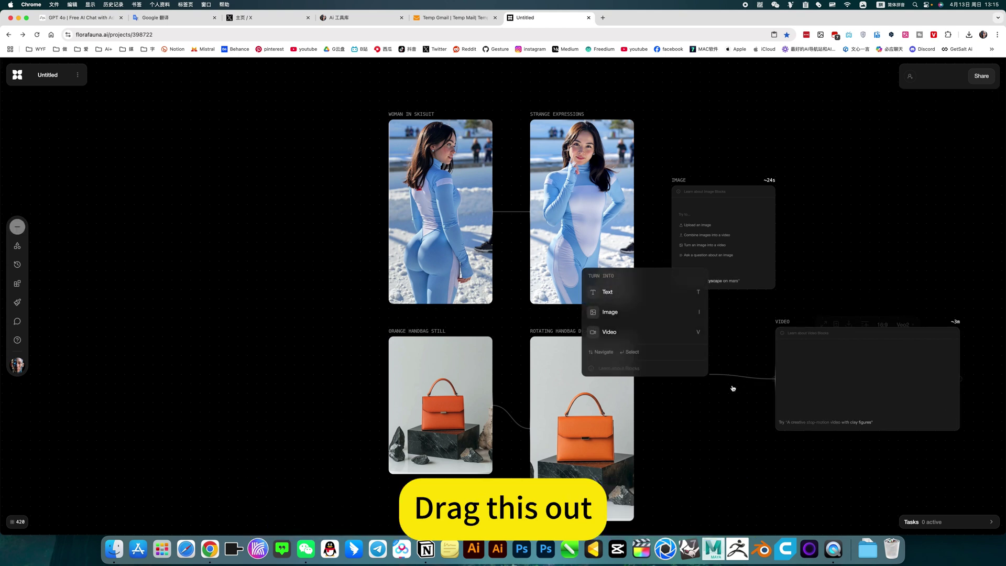
{"action": "left_click", "coordinate": [608, 314]}
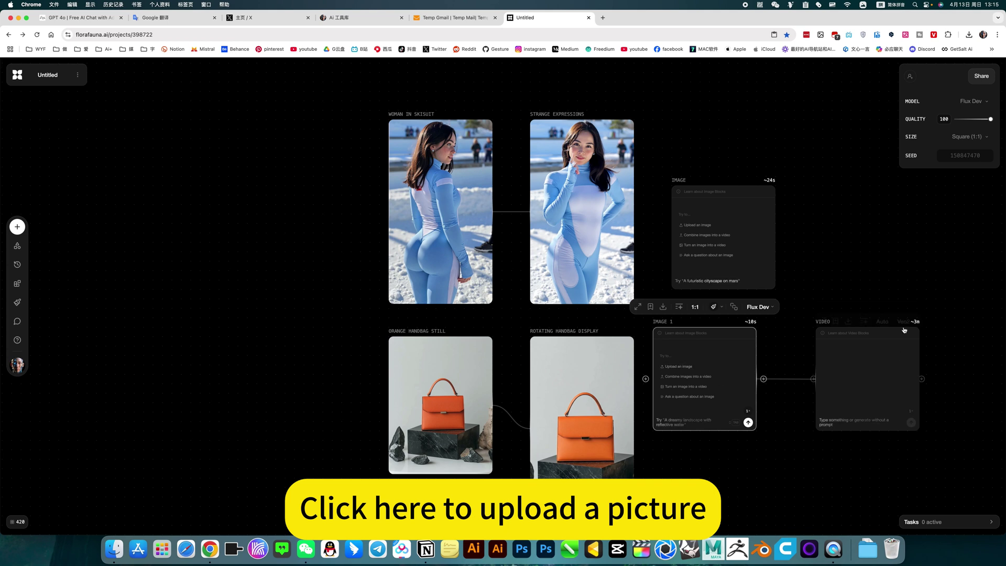
{"action": "left_click", "coordinate": [844, 281]}
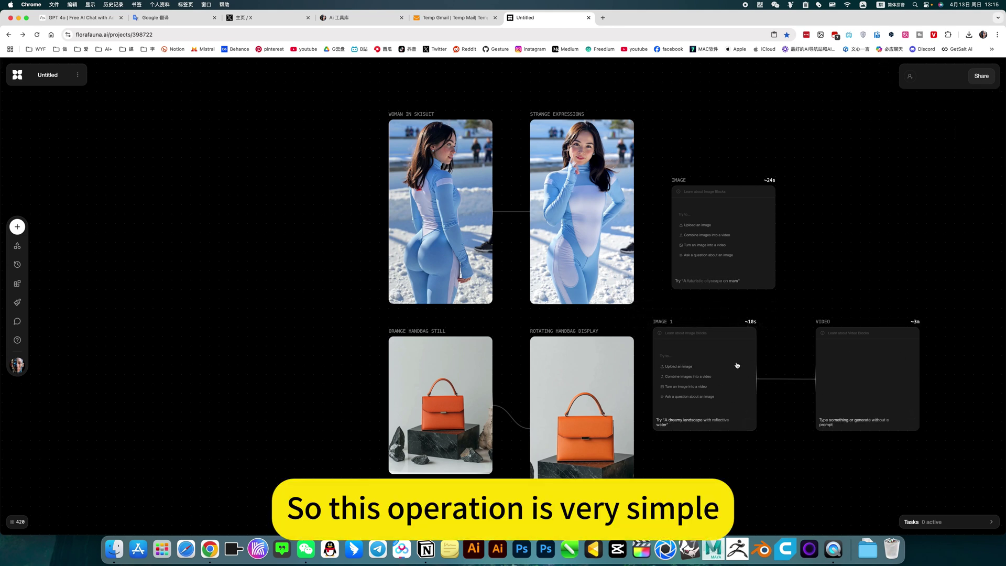
Delete the reference Image block connected to the Video block and close the Video Block documentation page.
{"action": "left_click", "coordinate": [737, 338]}
{"action": "key", "text": "Delete"}
{"action": "left_click", "coordinate": [834, 338]}
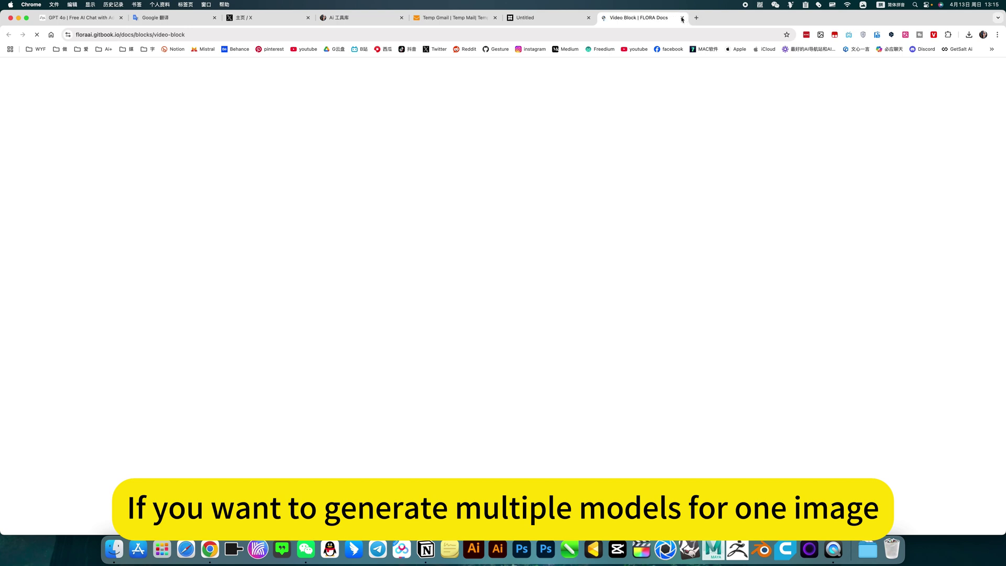
{"action": "left_click", "coordinate": [682, 18]}
Move the rotating handbag video aside and branch a second Video block from the orange handbag still.
{"action": "left_click_drag", "start_coordinate": [551, 356], "coordinate": [598, 347]}
{"action": "left_click_drag", "start_coordinate": [498, 414], "coordinate": [523, 465]}
{"action": "left_click", "coordinate": [550, 422]}
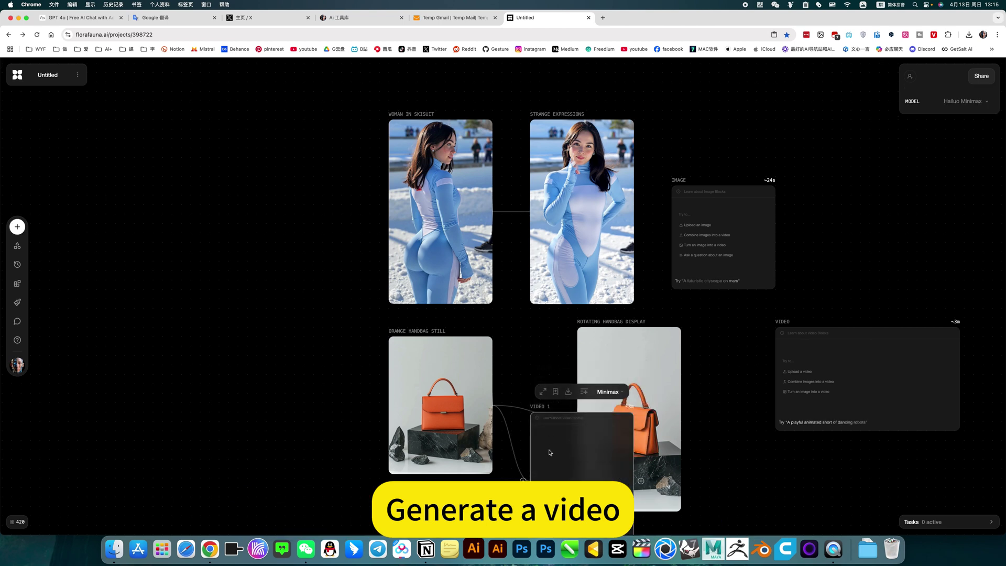
Set the second handbag Video block's model to Kling Pro 1.6 and move the block lower on the canvas.
{"action": "left_click", "coordinate": [606, 392]}
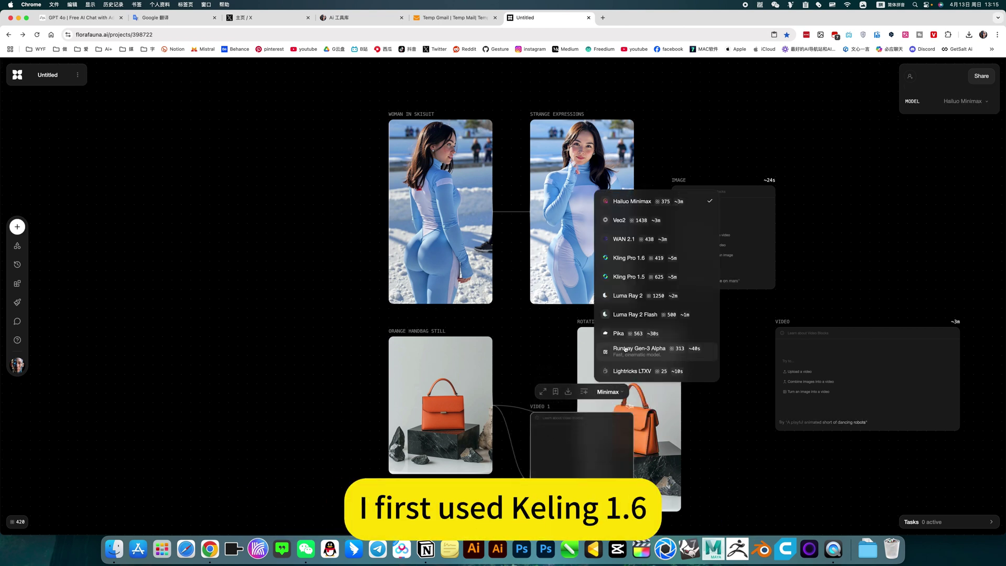
{"action": "left_click", "coordinate": [629, 258]}
{"action": "left_click_drag", "start_coordinate": [574, 442], "coordinate": [527, 508]}
Choose Veo2 as the rotating handbag video's model and shift its block up and further from the still.
{"action": "left_click", "coordinate": [660, 356]}
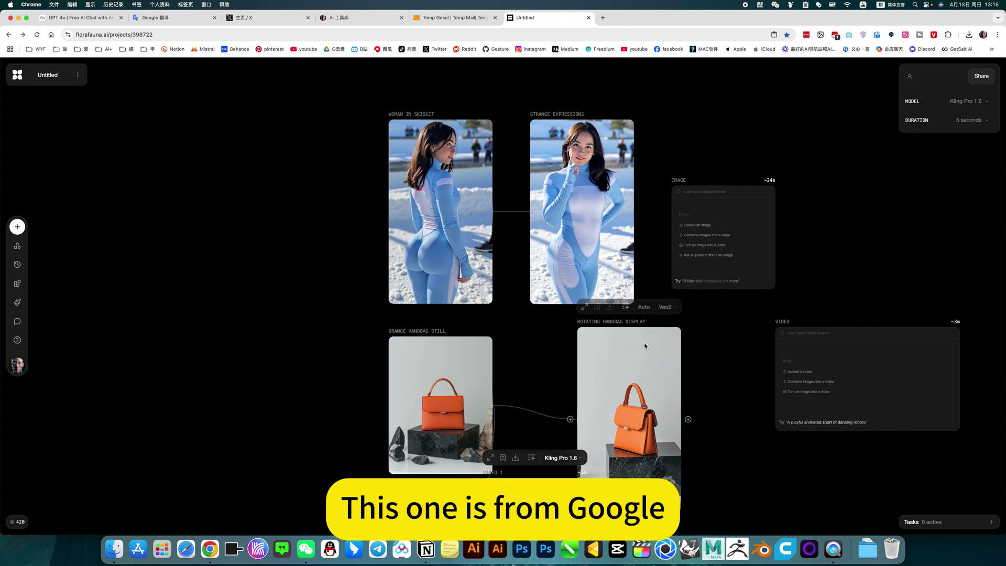
{"action": "left_click", "coordinate": [666, 307]}
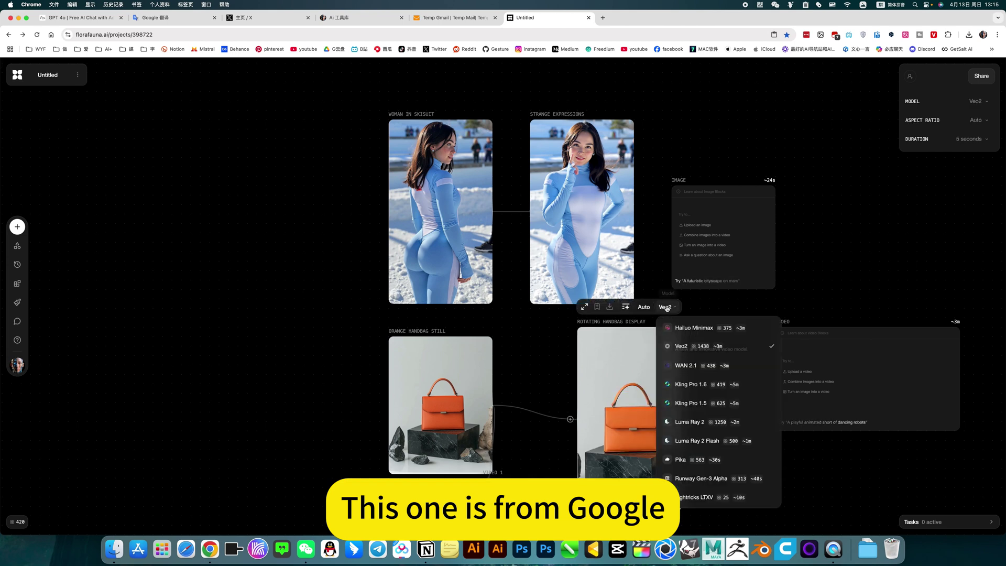
{"action": "left_click", "coordinate": [684, 347]}
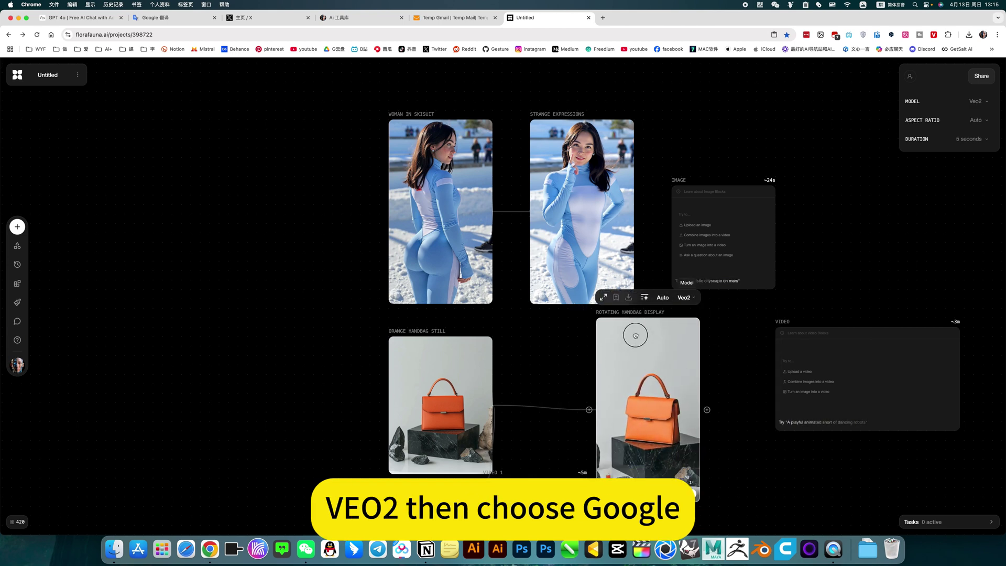
{"action": "left_click", "coordinate": [727, 477]}
Place the Kling Pro 1.6 Video block directly beneath the rotating handbag video.
{"action": "double_click", "coordinate": [756, 481]}
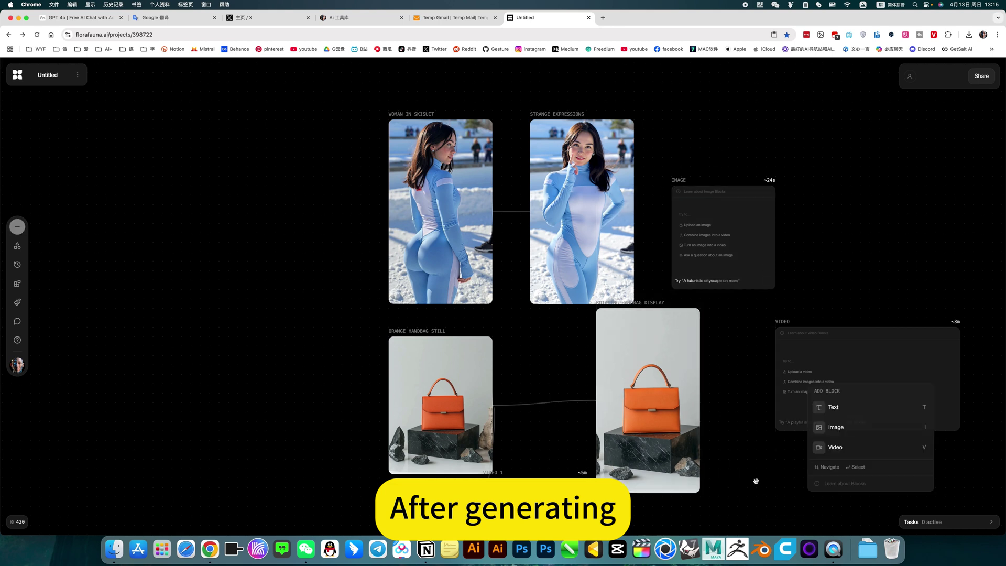
{"action": "scroll", "coordinate": [756, 481], "scroll_direction": "down", "scroll_amount": 5}
{"action": "left_click_drag", "start_coordinate": [529, 221], "coordinate": [620, 272]}
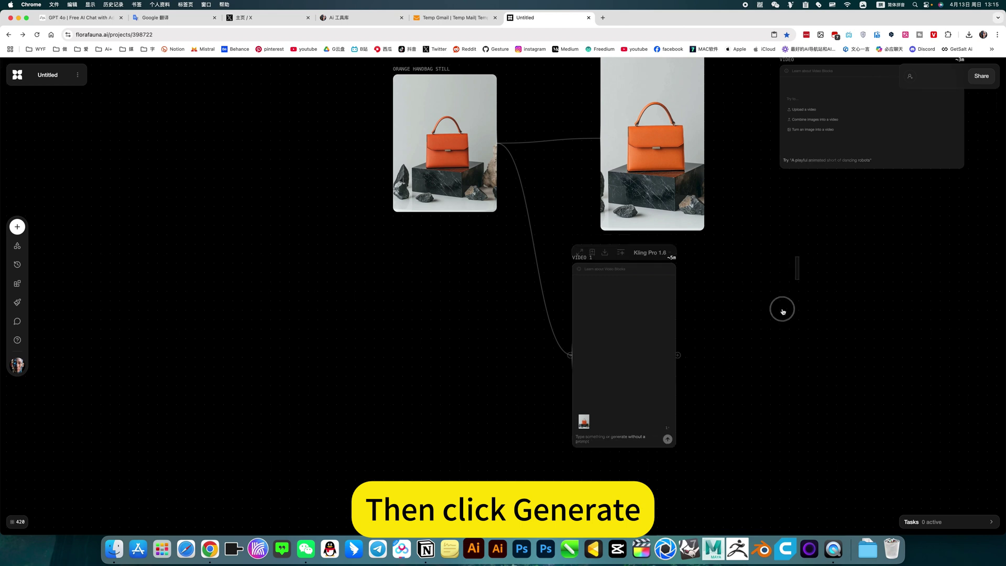
Check the prompts used for the rotating handbag video and the Strange Expressions video.
{"action": "scroll", "coordinate": [757, 308], "scroll_direction": "up", "scroll_amount": 5}
{"action": "left_click", "coordinate": [567, 413]}
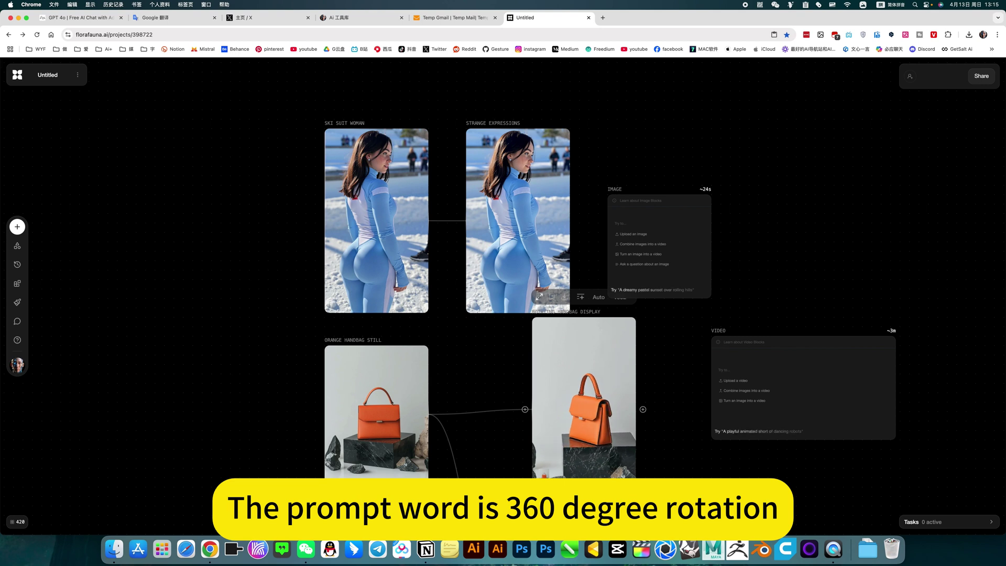
{"action": "left_click", "coordinate": [528, 230]}
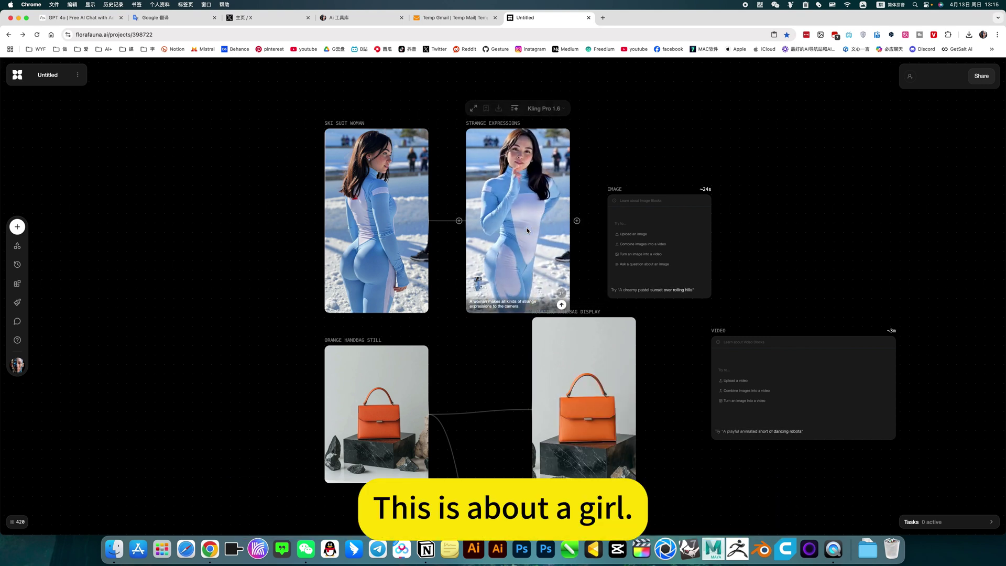